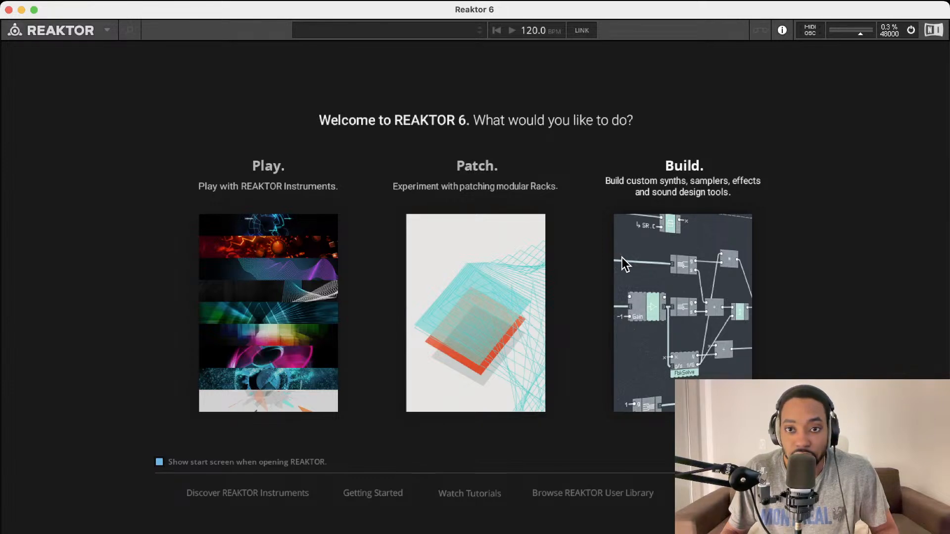
- Start a new custom build and add the Util Note In block from Blocks Base, placed beside the input terminals in the structure
click(674, 271)
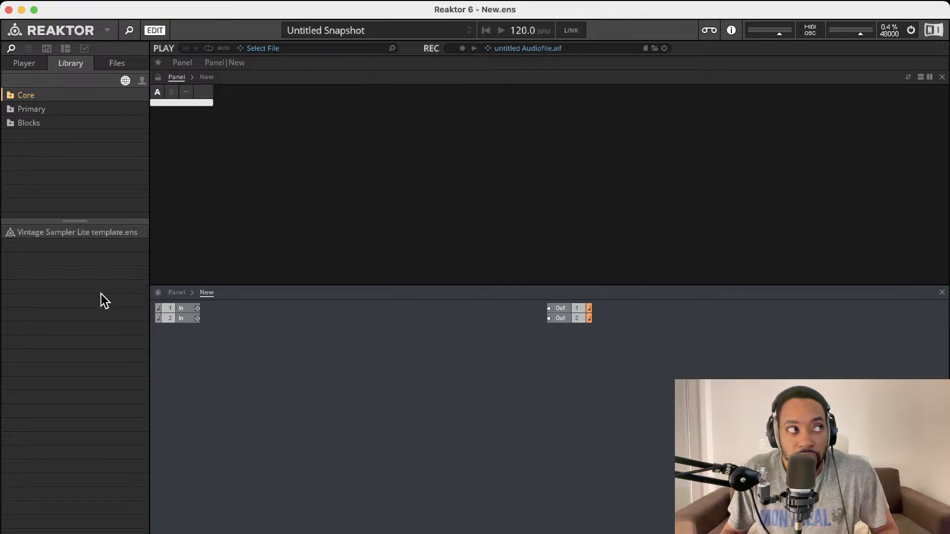
click(31, 66)
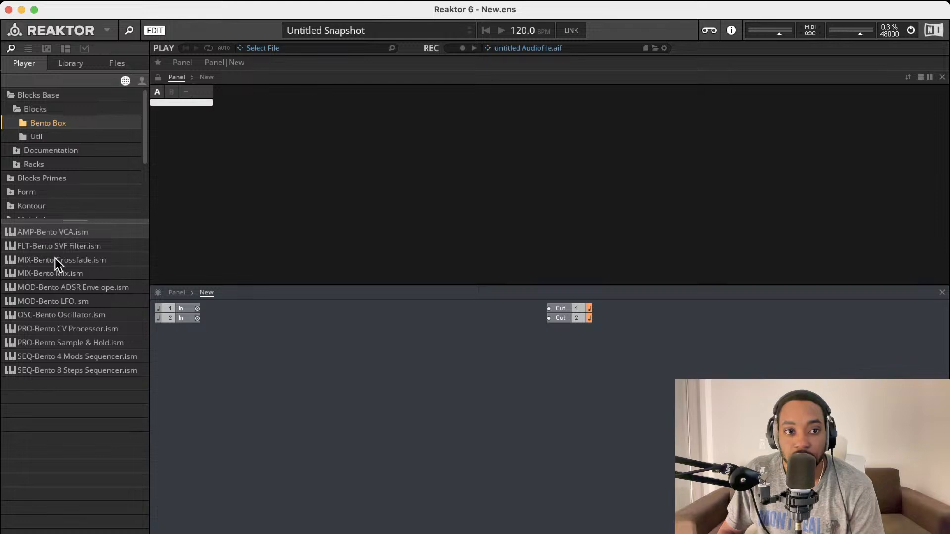
click(36, 137)
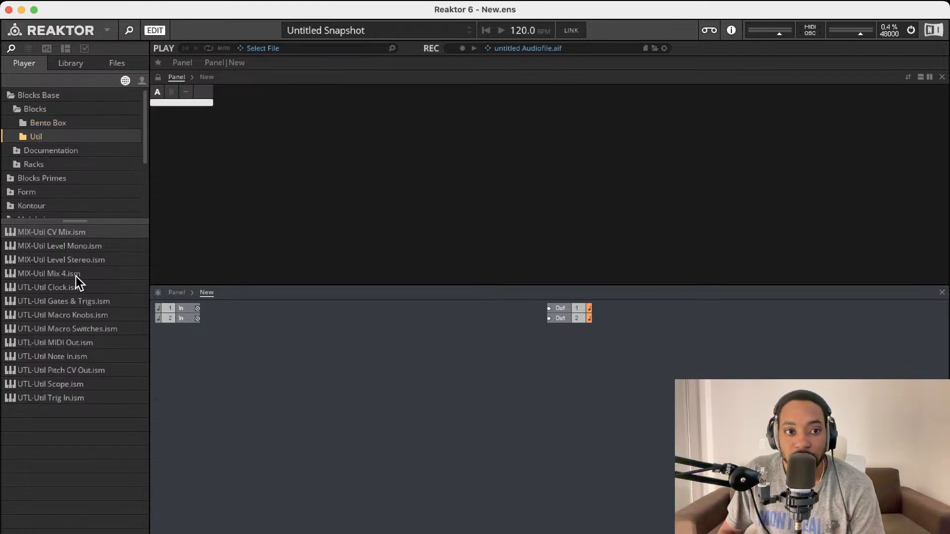
double_click(72, 360)
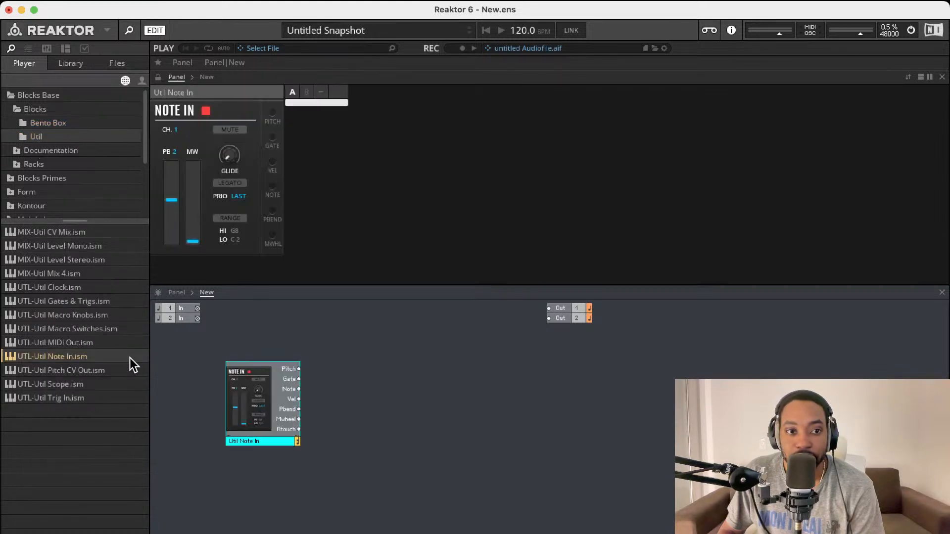
drag(257, 384, 253, 341)
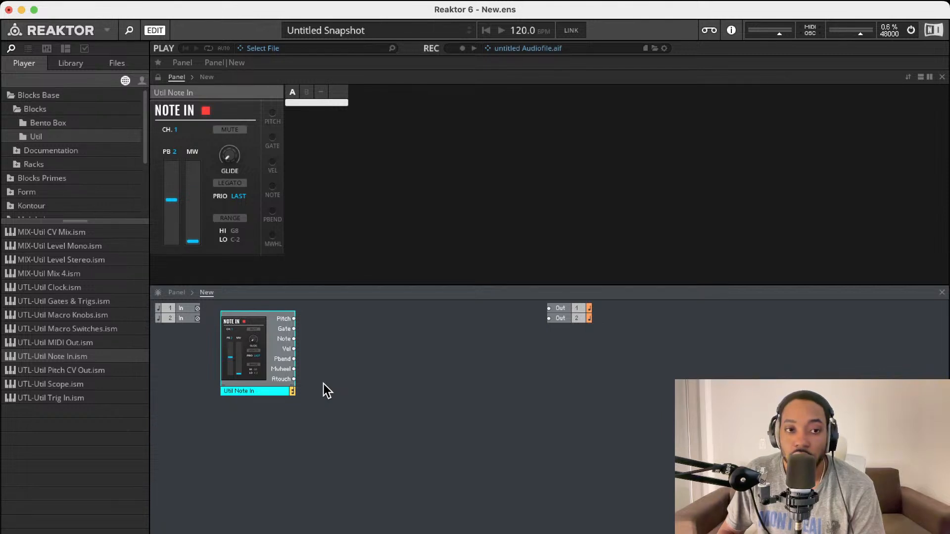
- Add the Bento Oscillator block from the Bento Box folder and place it beside Util Note In
click(18, 165)
scroll(53, 190, down, 3)
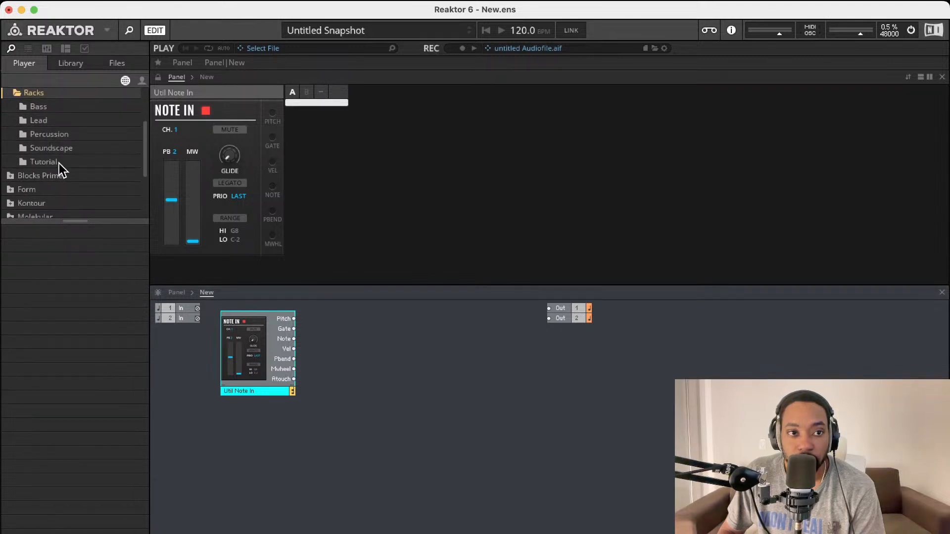
click(33, 122)
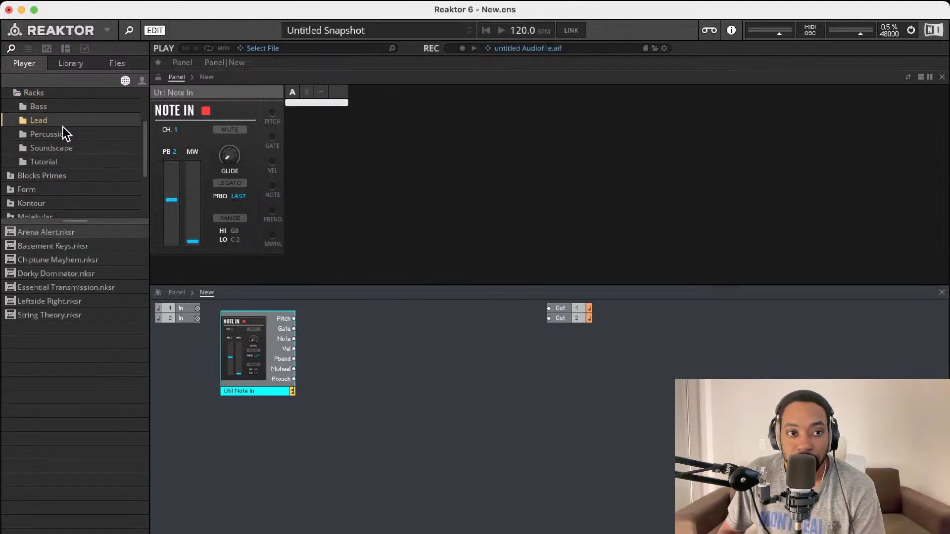
scroll(49, 132, up, 3)
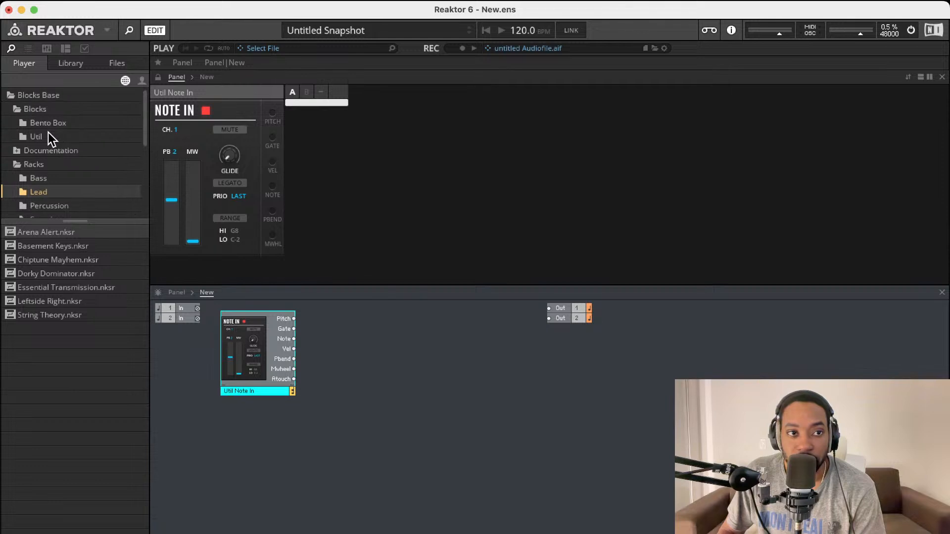
click(39, 125)
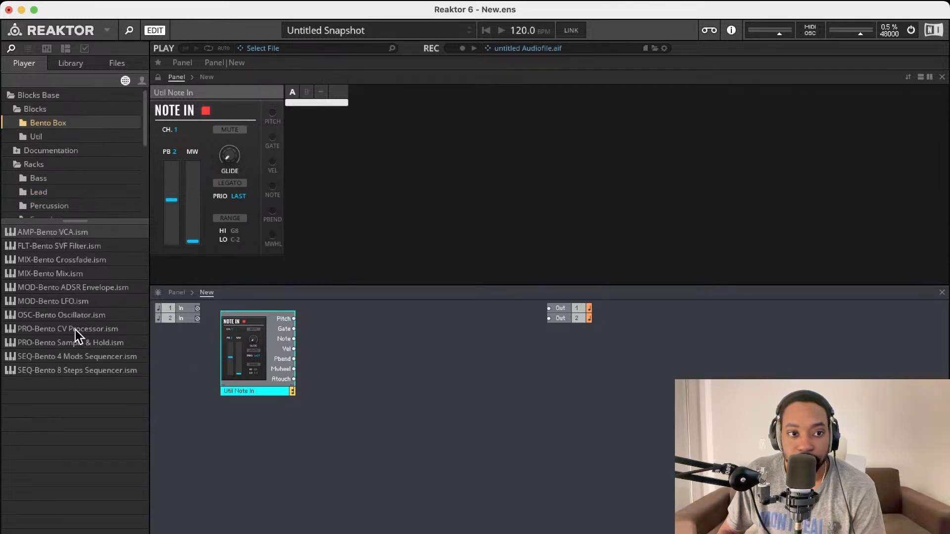
double_click(68, 317)
click(279, 393)
drag(279, 392, 366, 342)
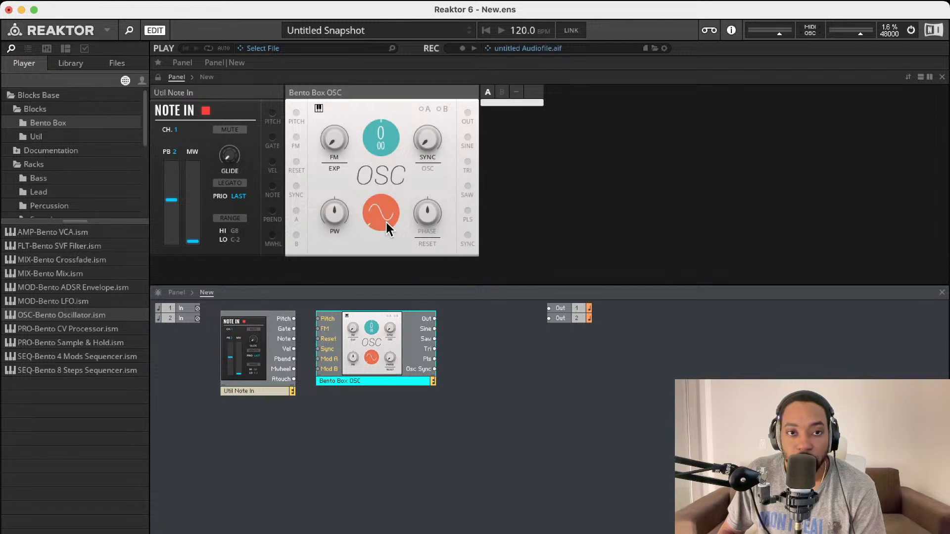
- Sweep the Bento Box OSC waveform control through its shapes and leave it on the triangle wave
click(386, 207)
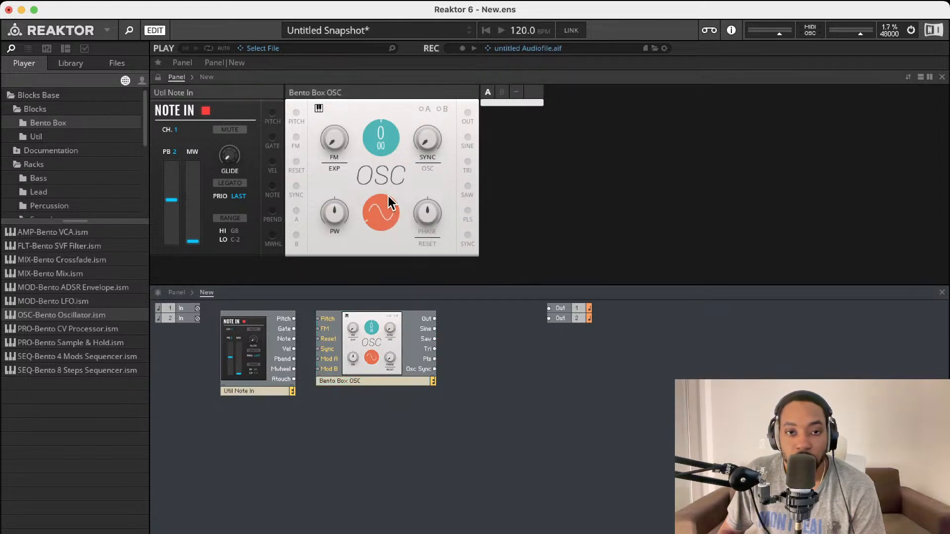
click(389, 196)
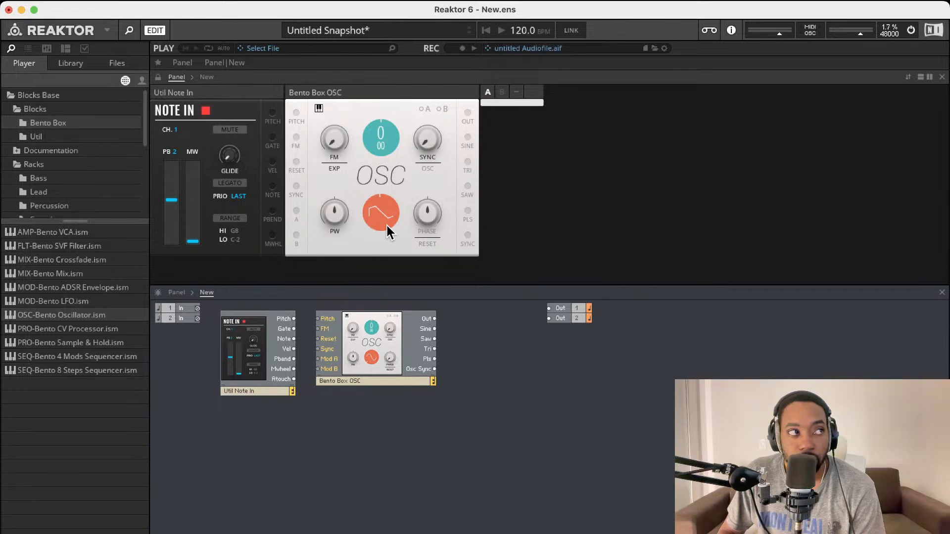
click(385, 208)
drag(378, 51, 390, 170)
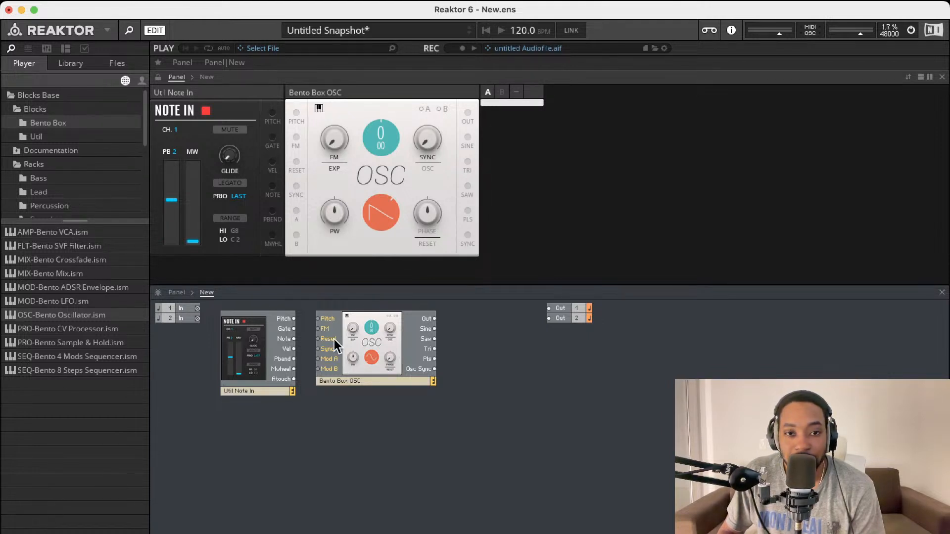
drag(380, 185, 386, 118)
drag(381, 207, 373, 395)
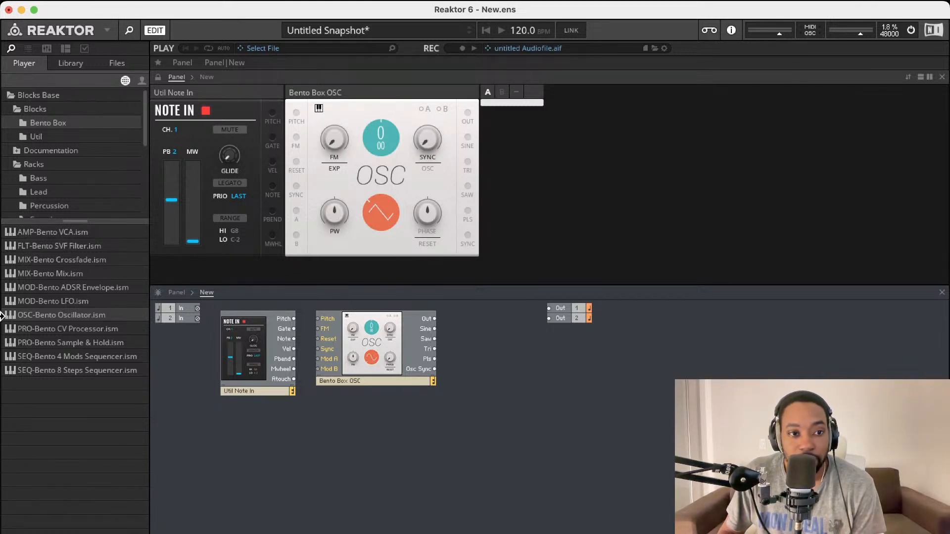
- Add the Bento SVF Filter and Bento VCA blocks and place them in order after the oscillator
drag(79, 248, 487, 366)
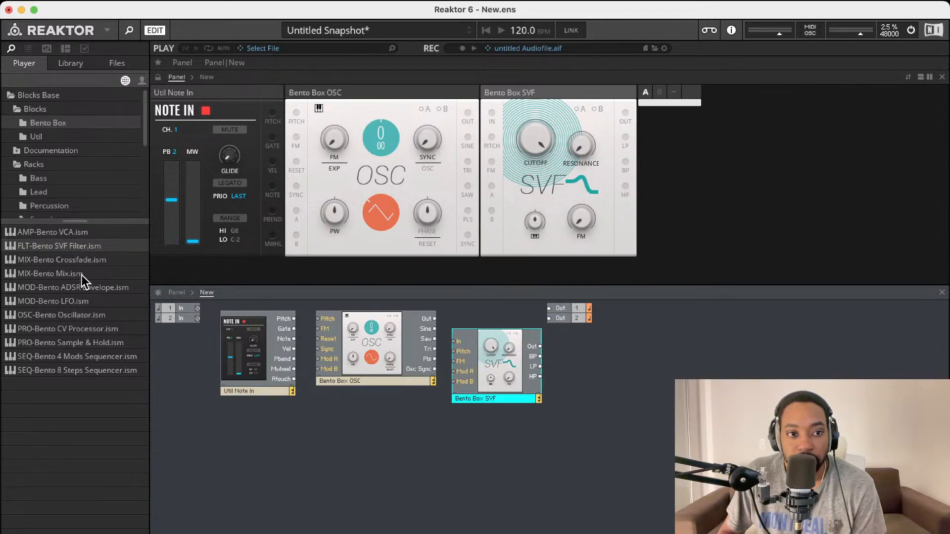
double_click(75, 232)
drag(242, 420, 579, 423)
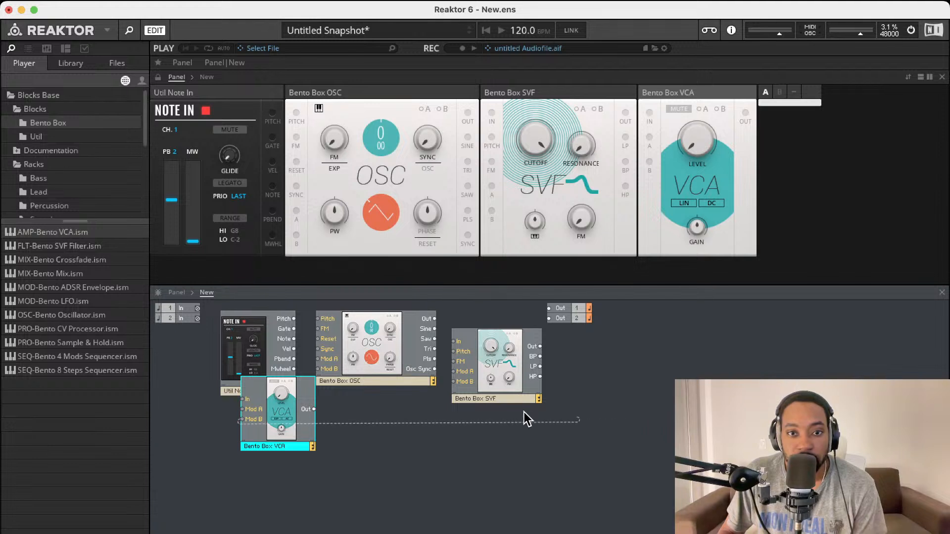
drag(291, 414, 599, 384)
- Move the output terminals beyond the VCA and arrange the four blocks in one evenly spaced row
drag(552, 318, 669, 361)
drag(586, 378, 587, 354)
drag(515, 366, 512, 347)
drag(584, 396, 237, 347)
drag(379, 368, 374, 413)
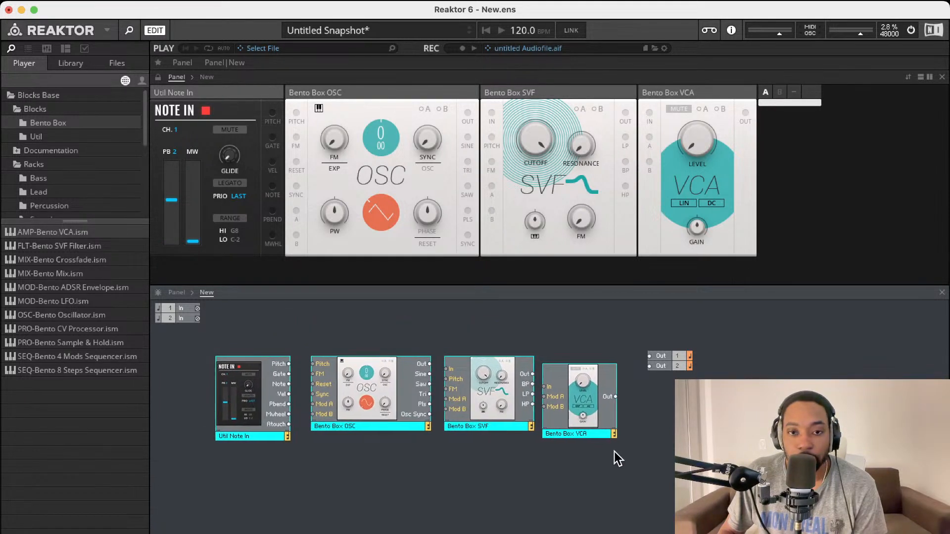
drag(575, 388, 579, 375)
drag(756, 447, 193, 360)
drag(339, 391, 333, 367)
click(365, 465)
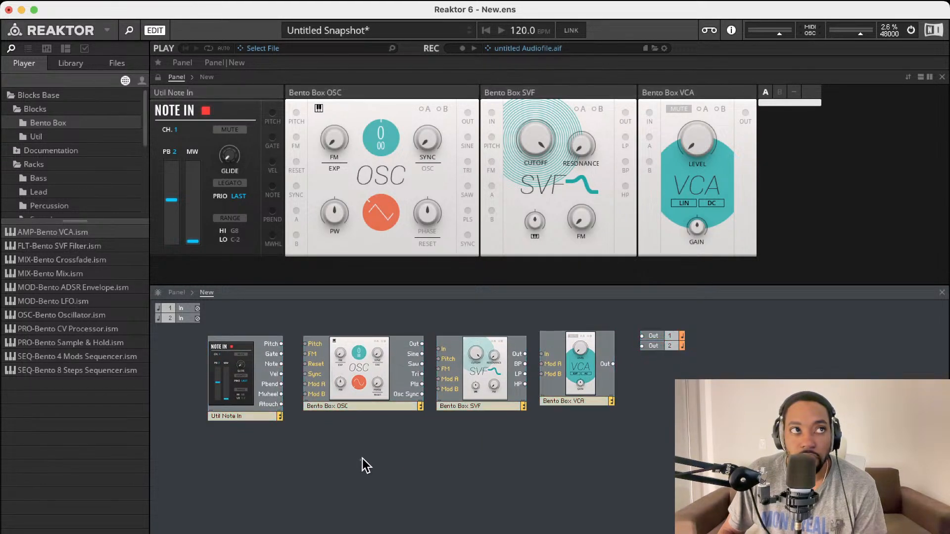
- Wire Note In Pitch to the oscillator's Pitch, the oscillator's Out to the SVF's In, and the SVF's Out to the VCA's In
drag(279, 344, 305, 345)
drag(386, 375, 384, 394)
drag(419, 365, 438, 349)
drag(524, 354, 542, 354)
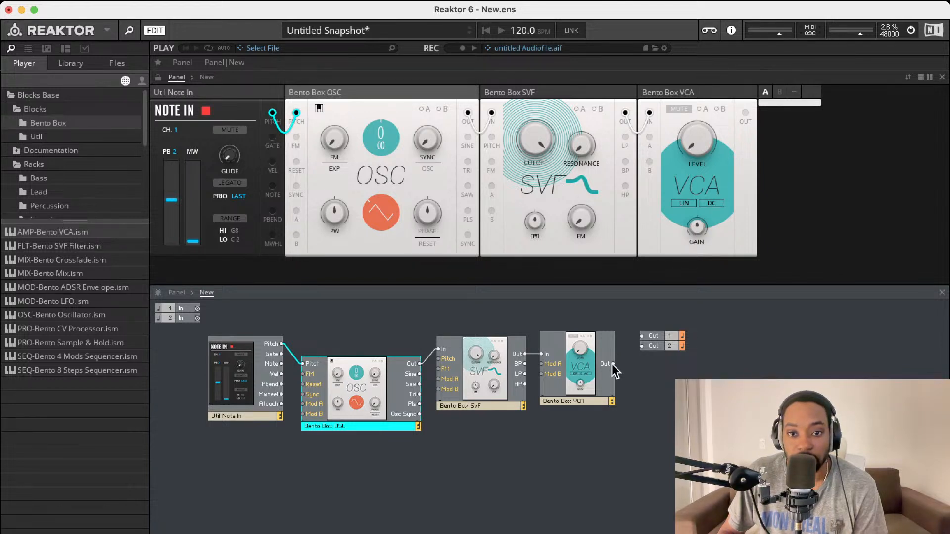
- Wire the VCA's Out to both output terminals 1 and 2, and realign the oscillator with the row
drag(650, 327, 642, 337)
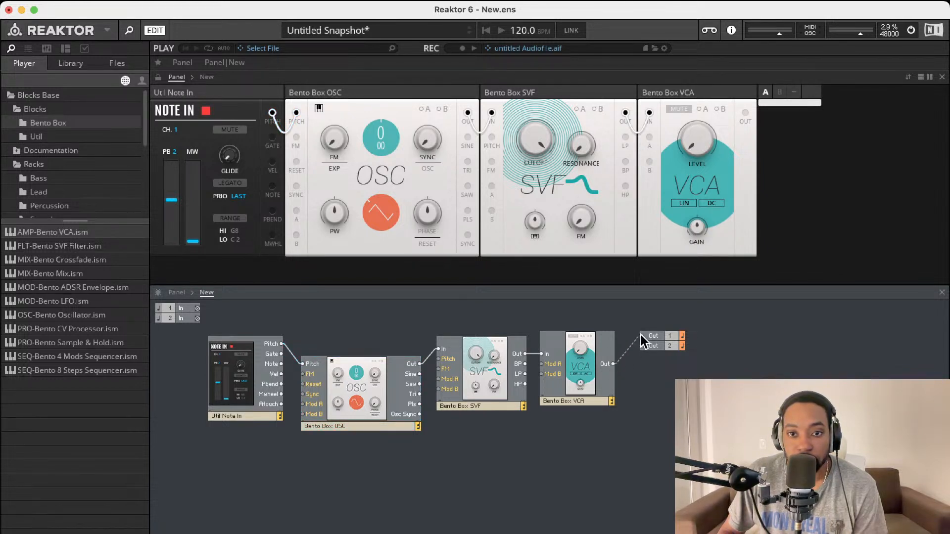
drag(642, 346, 618, 365)
drag(720, 348, 113, 354)
drag(388, 397, 374, 383)
click(663, 396)
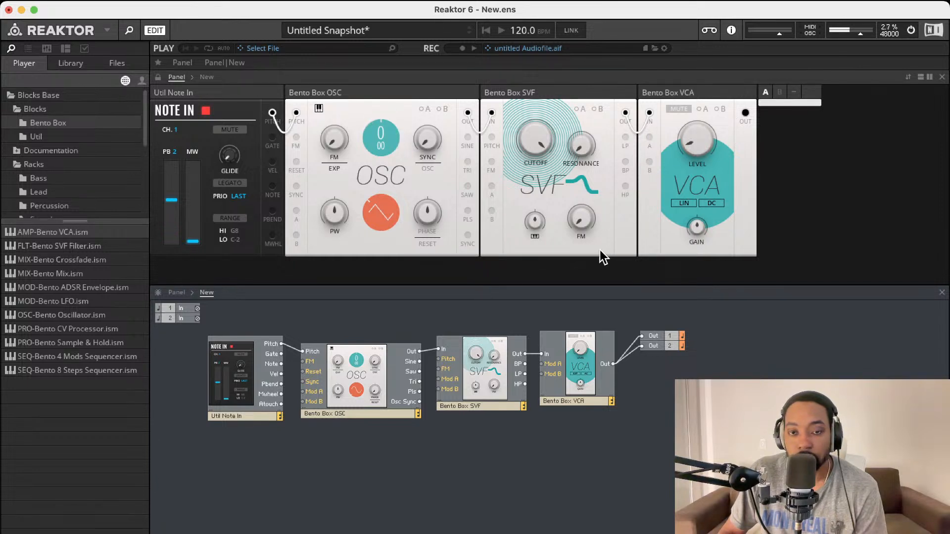
- Lower the SVF cutoff to about 1.78 kHz and set the oscillator's pitch to -11, trying out its FM and PW knobs
drag(533, 139, 535, 182)
mouse_move(534, 182)
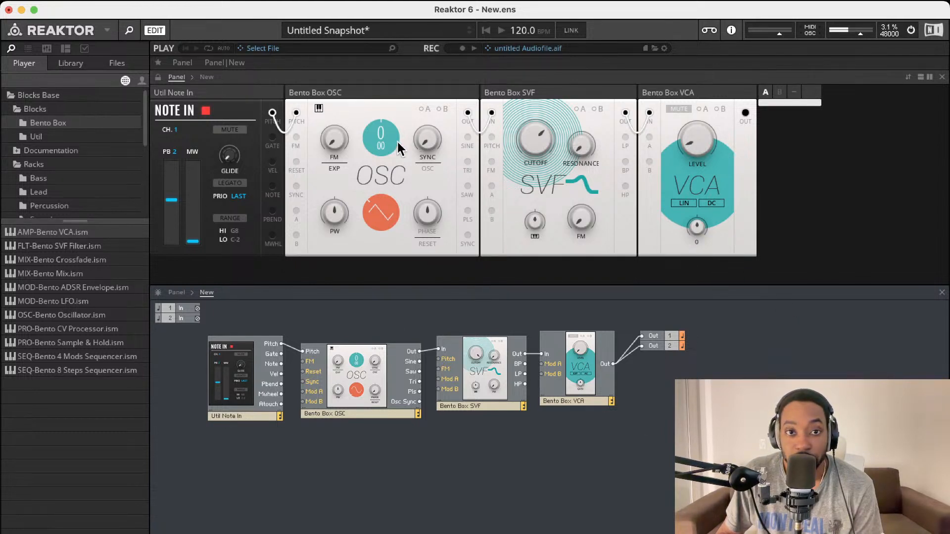
drag(391, 139, 386, 119)
drag(376, 83, 376, 105)
drag(374, 174, 374, 186)
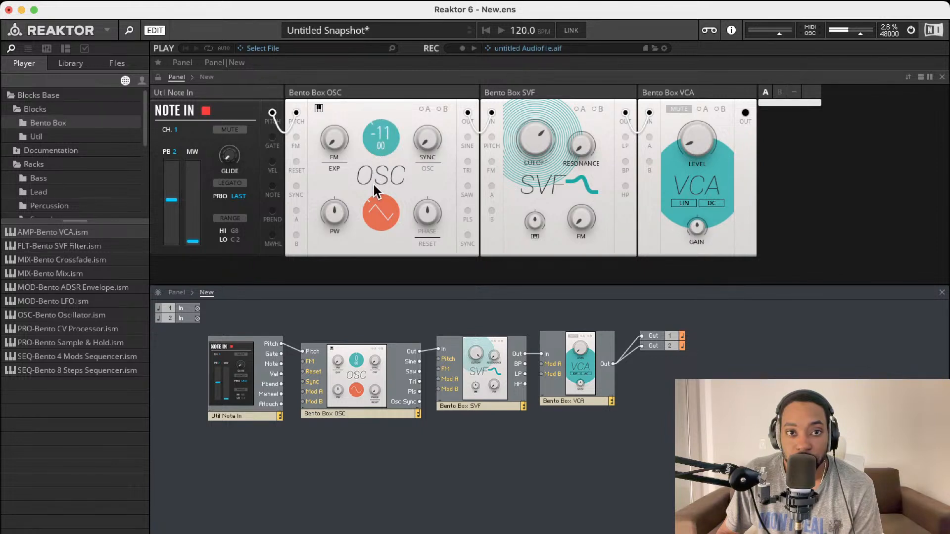
drag(339, 159, 337, 81)
double_click(336, 221)
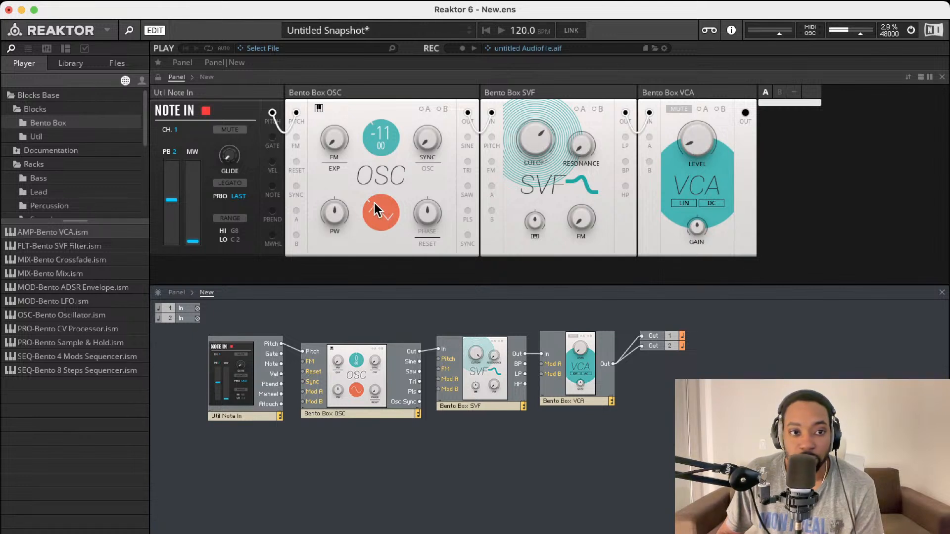
- Browse the Util blocks, the Rounds folder and the other instrument folders for an effect block
click(47, 141)
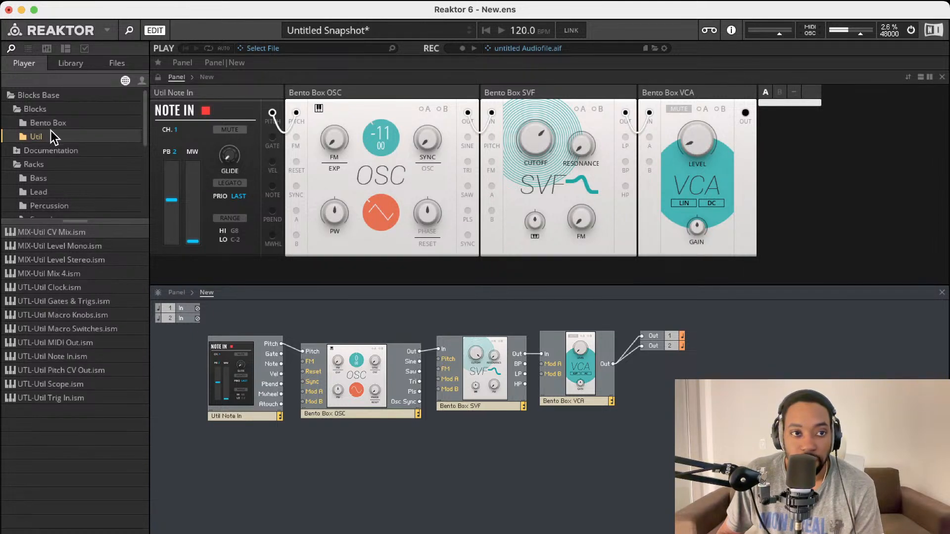
scroll(47, 176, down, 2)
scroll(49, 184, down, 3)
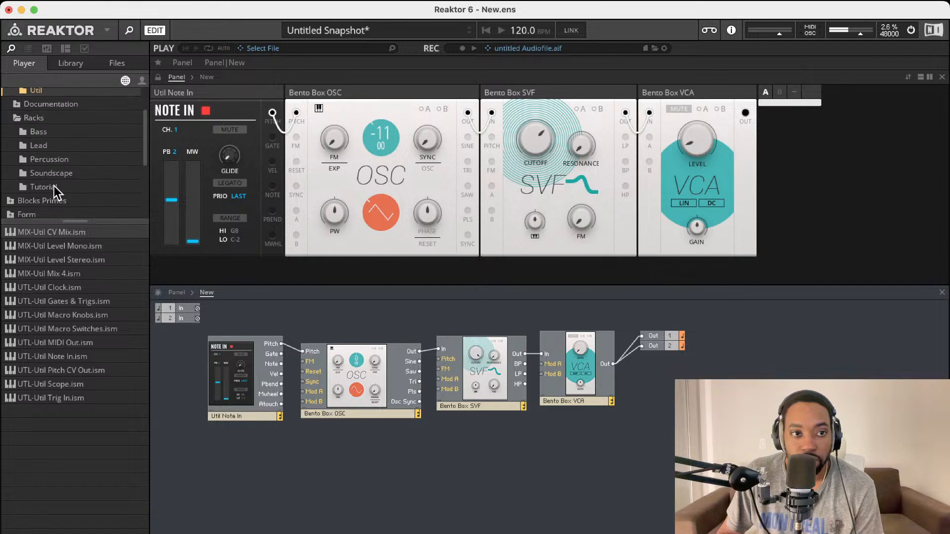
scroll(72, 172, down, 6)
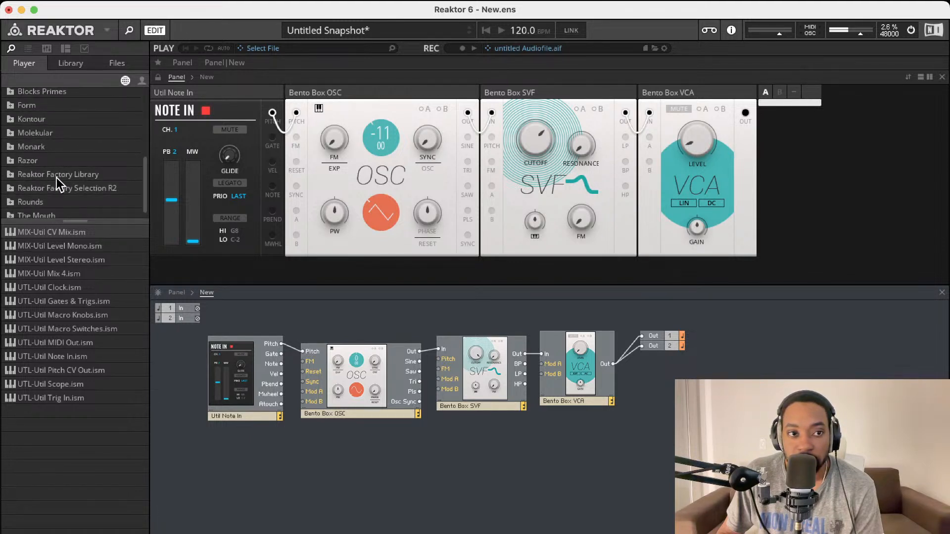
click(31, 202)
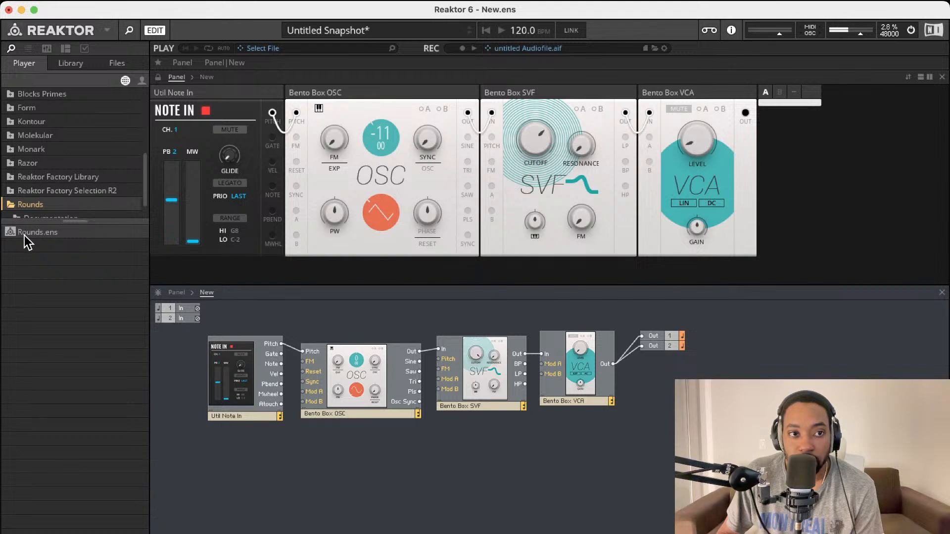
scroll(35, 203, up, 10)
scroll(37, 188, down, 8)
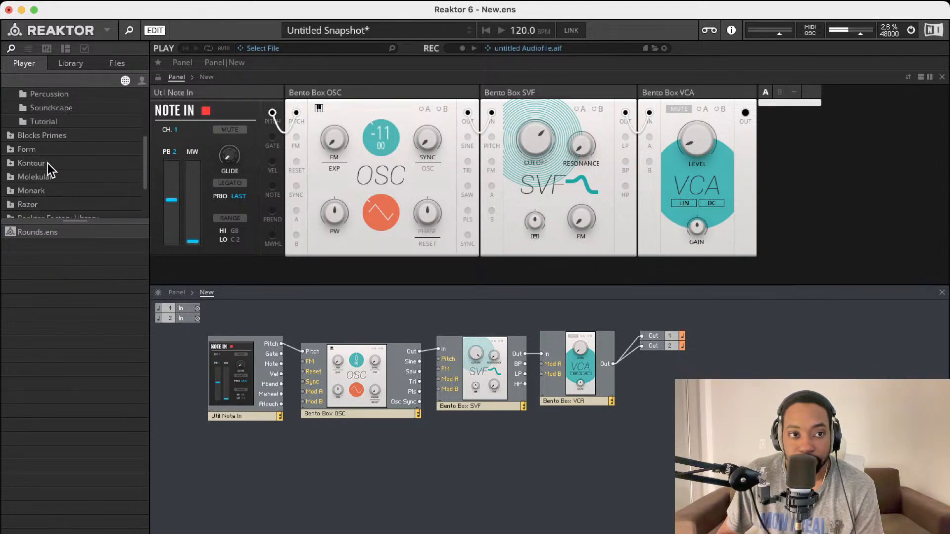
scroll(44, 163, down, 4)
scroll(16, 101, up, 6)
- Add the Rounds Delay block from the Blocks Primes Rounds folder and place it after the VCA
click(10, 120)
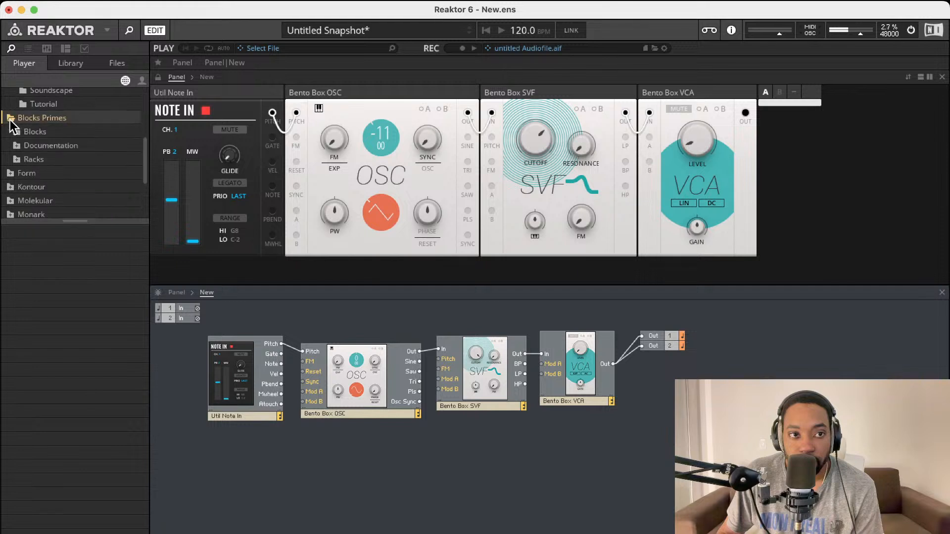
scroll(31, 135, down, 2)
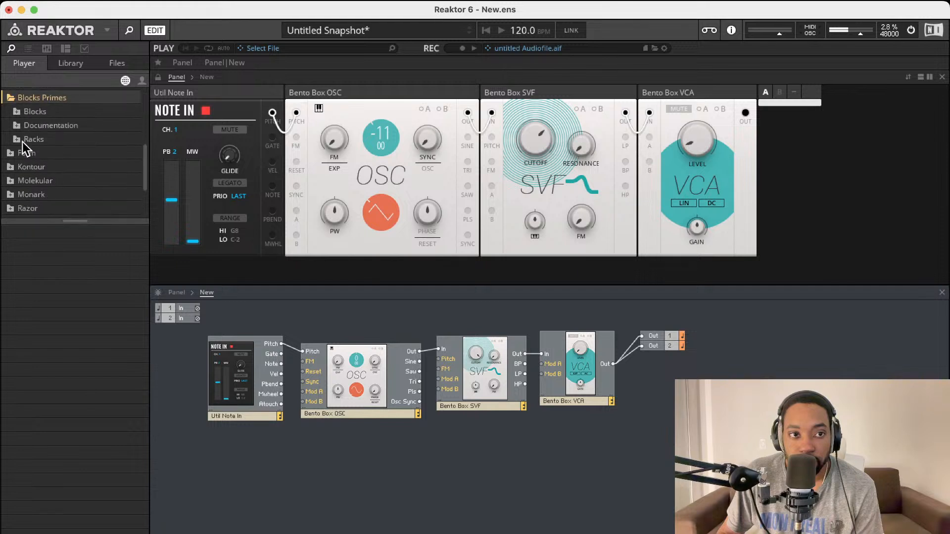
click(17, 110)
scroll(40, 158, down, 3)
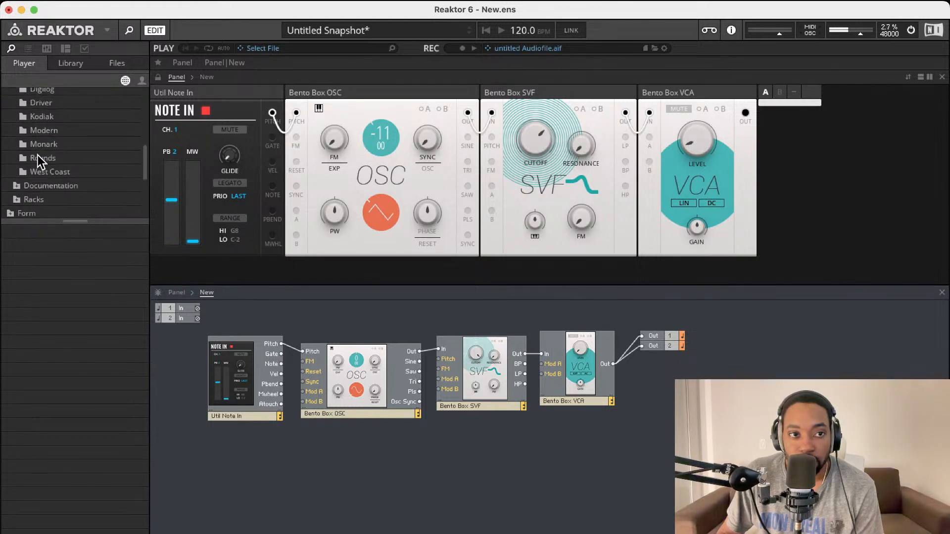
click(38, 157)
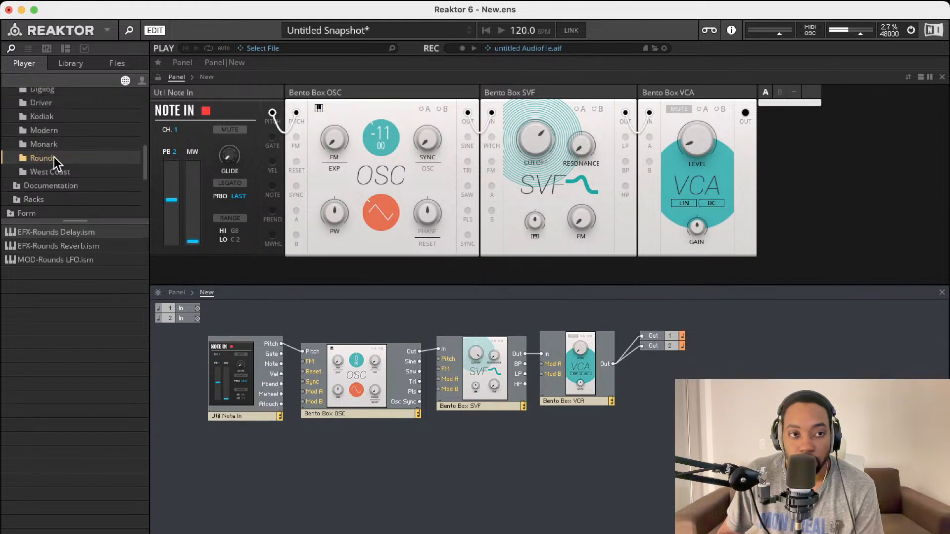
double_click(58, 236)
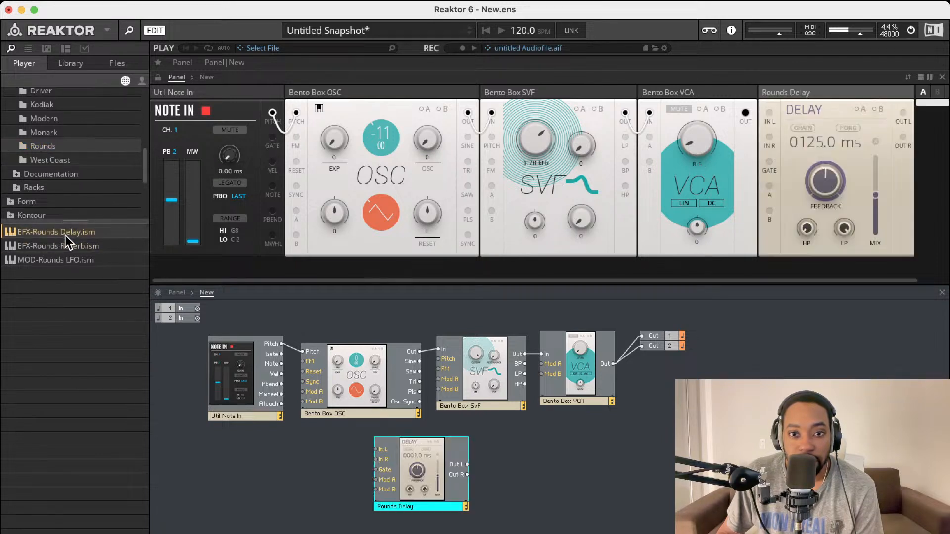
drag(447, 441, 701, 370)
- Move the output terminals past the delay, wire the VCA's Out to In L and In R, and route the delay's outputs to terminals 1 and 2
drag(660, 312, 798, 351)
drag(671, 393, 612, 365)
drag(737, 374, 777, 354)
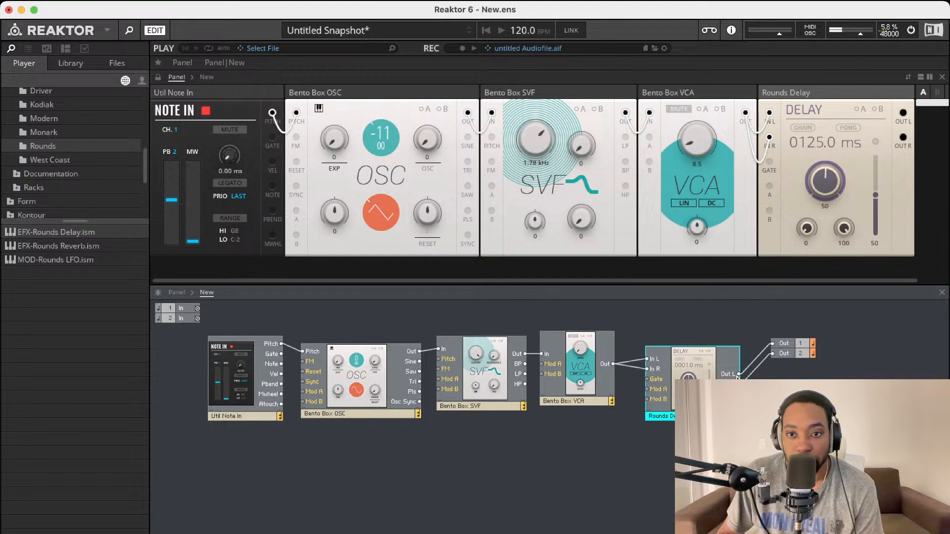
- Move the Rounds Delay block nearer to the VCA in the structure and adjust its panel controls
drag(703, 381, 690, 362)
drag(812, 236, 875, 173)
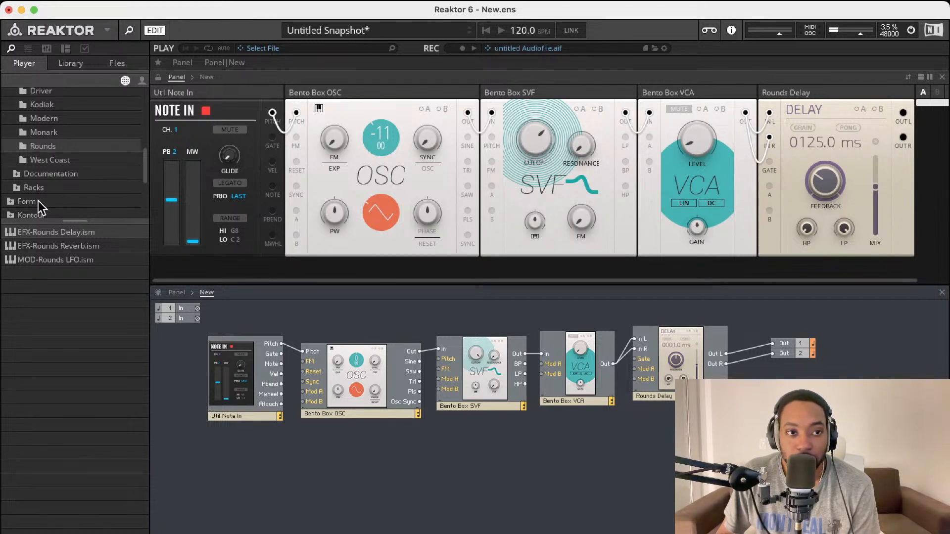
- Add the Bento LFO from the Bento Box folder and place it below the Note In block
scroll(43, 186, up, 4)
scroll(41, 187, up, 6)
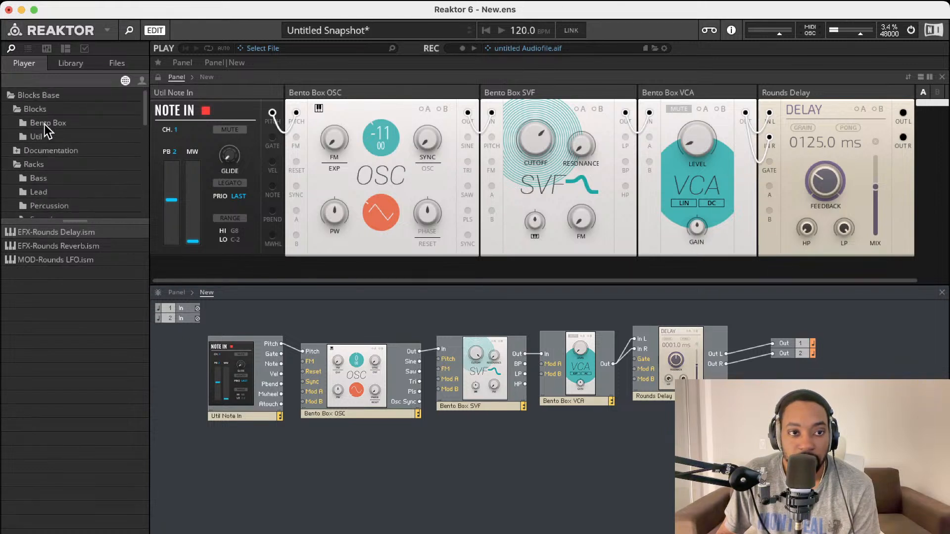
click(44, 124)
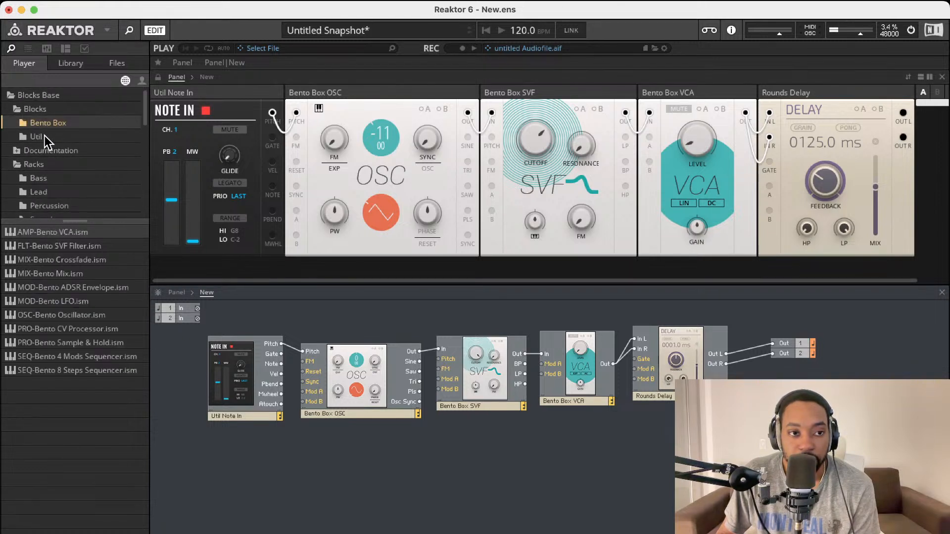
double_click(69, 299)
drag(732, 343, 287, 460)
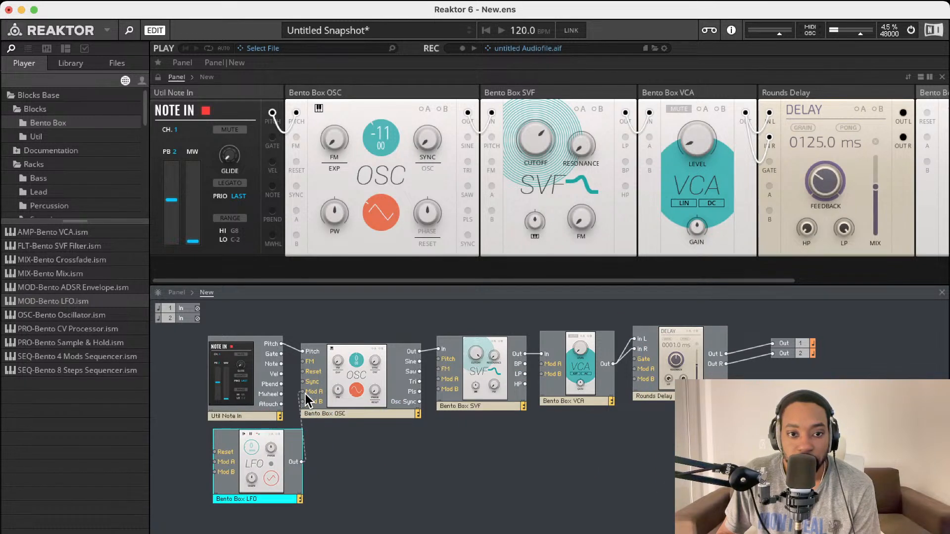
- Wire the LFO's Out to the oscillator's Mod A, enable modulation A and raise its amount on the oscillator's pitch
drag(304, 394, 303, 392)
click(424, 109)
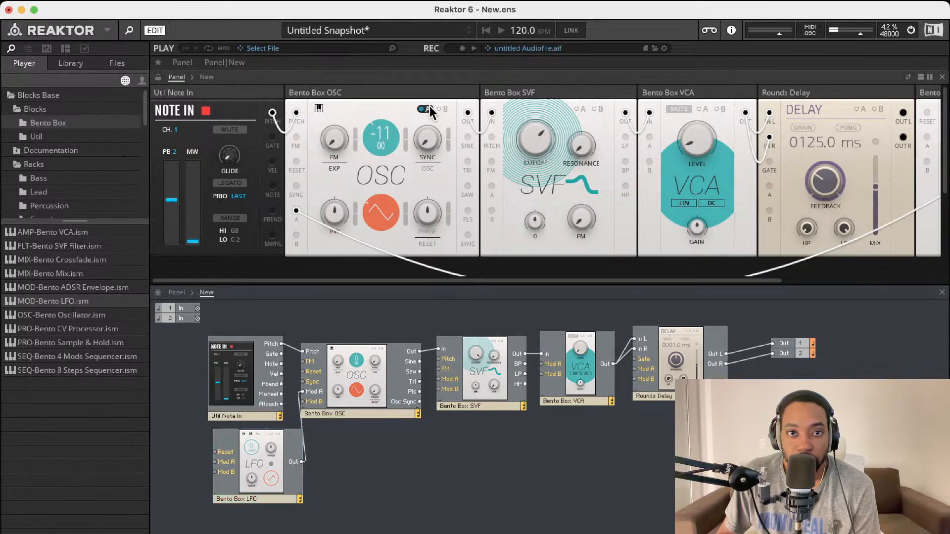
drag(407, 138, 407, 103)
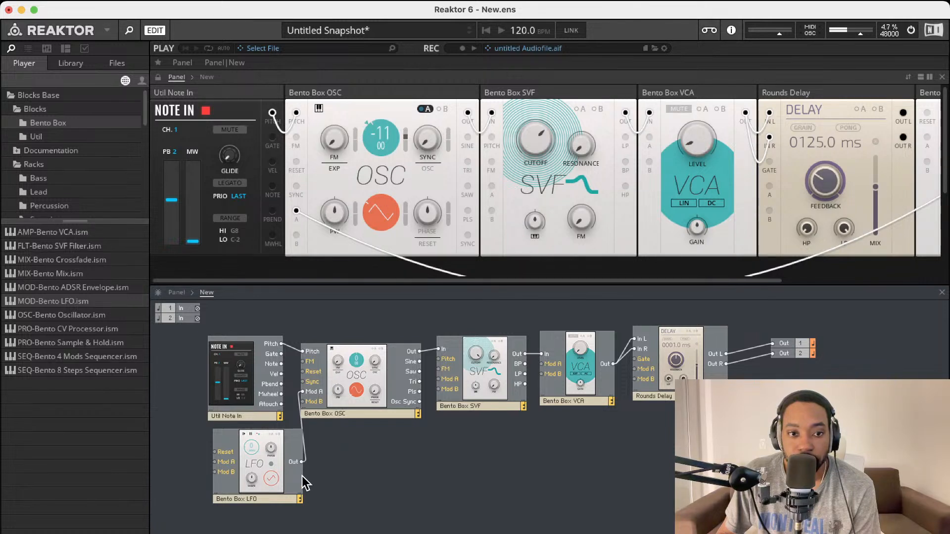
- Try the LFO's Out on the oscillator's Pitch input, and reconnect Note In's Pitch to that input
drag(304, 469, 303, 462)
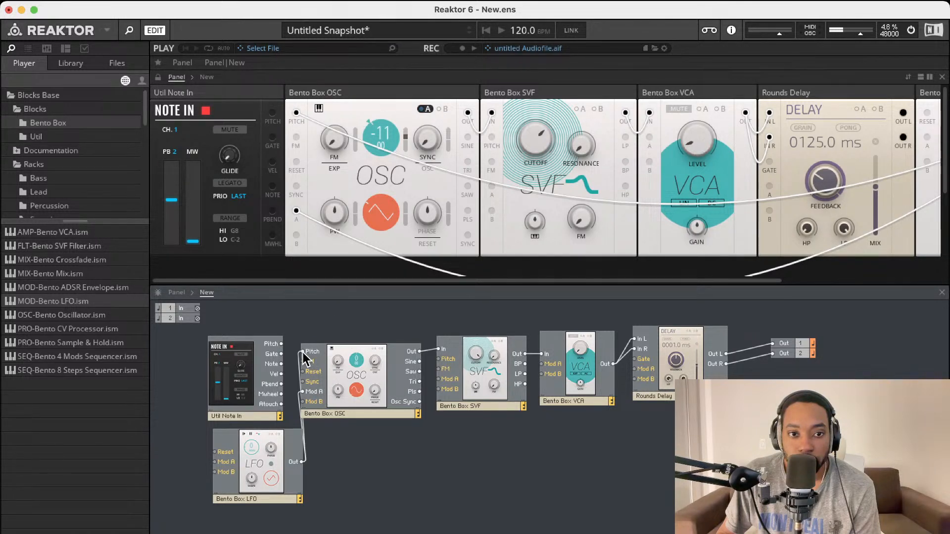
drag(280, 353, 302, 351)
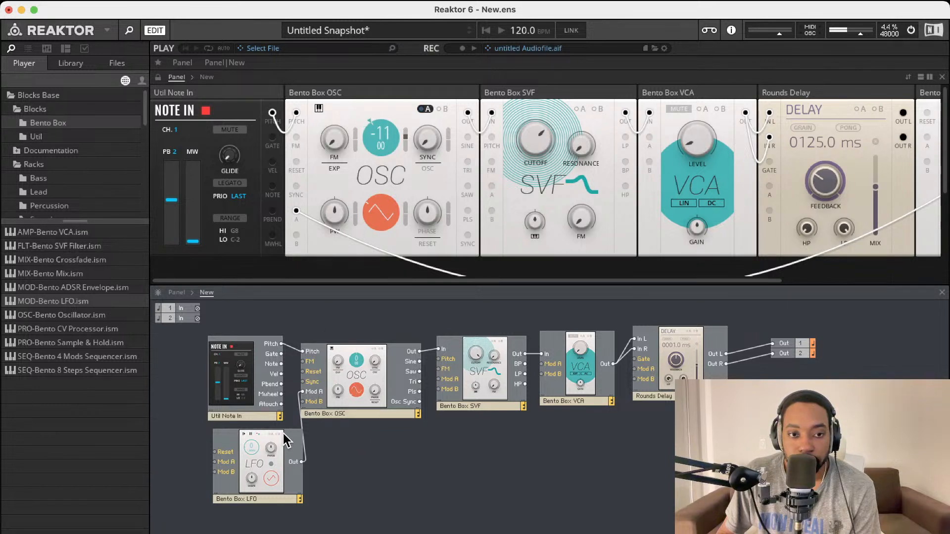
- Nudge the LFO block slightly aside, readjust the oscillator's pitch modulation amount and set its pitch to -10
mouse_move(268, 455)
mouse_down()
mouse_move(251, 456)
mouse_move(329, 459)
mouse_move(257, 454)
mouse_move(273, 454)
mouse_up()
click(402, 137)
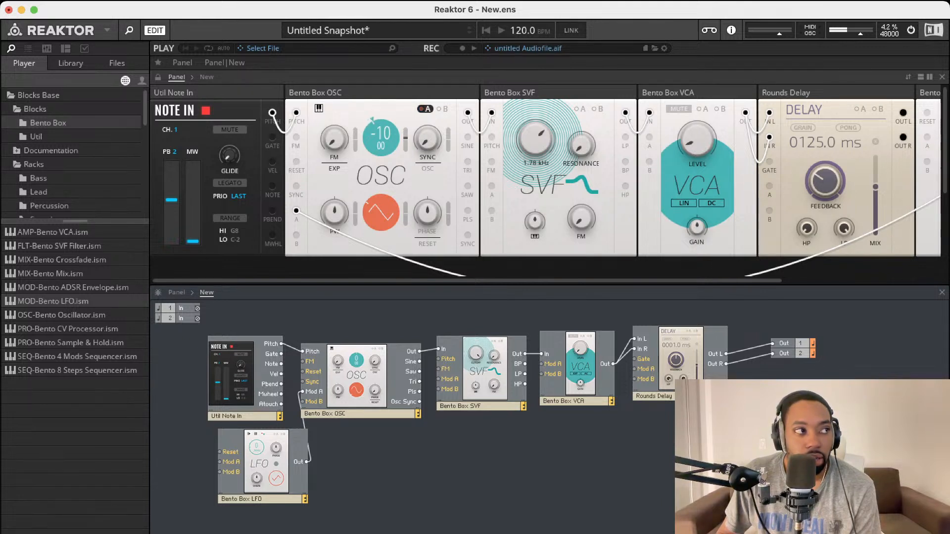
- Browse the block folders and add a second Bento Oscillator from the Bento Box folder to the structure
scroll(89, 200, down, 4)
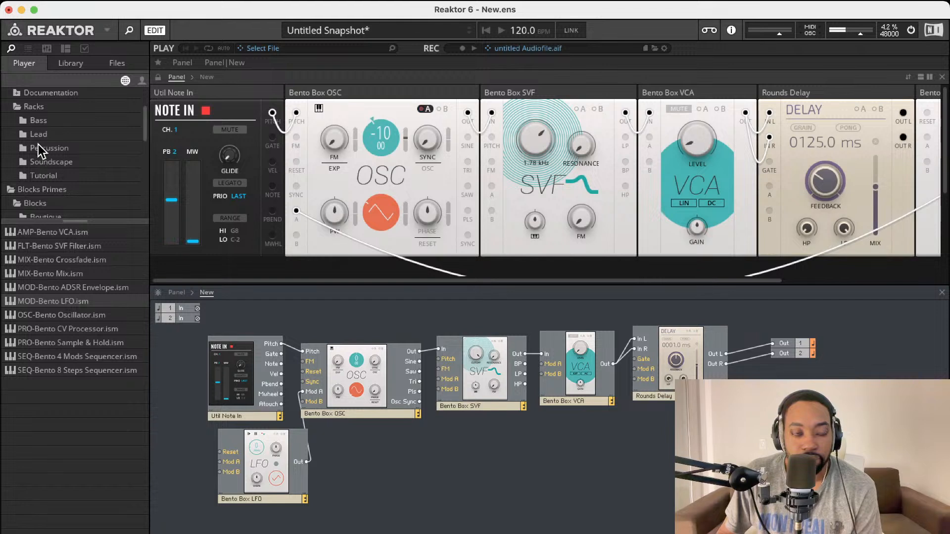
scroll(42, 152, down, 5)
scroll(65, 172, down, 2)
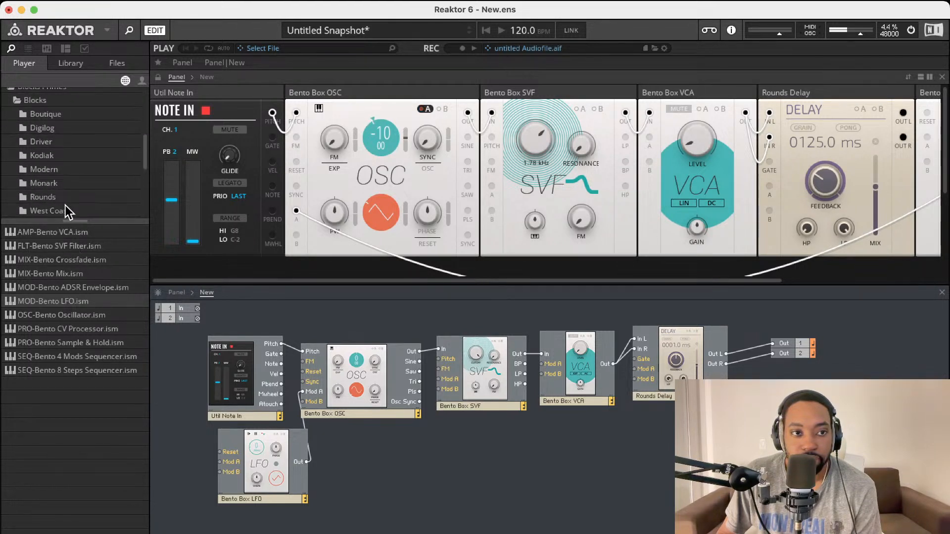
scroll(65, 206, up, 4)
scroll(58, 154, up, 2)
scroll(47, 141, up, 5)
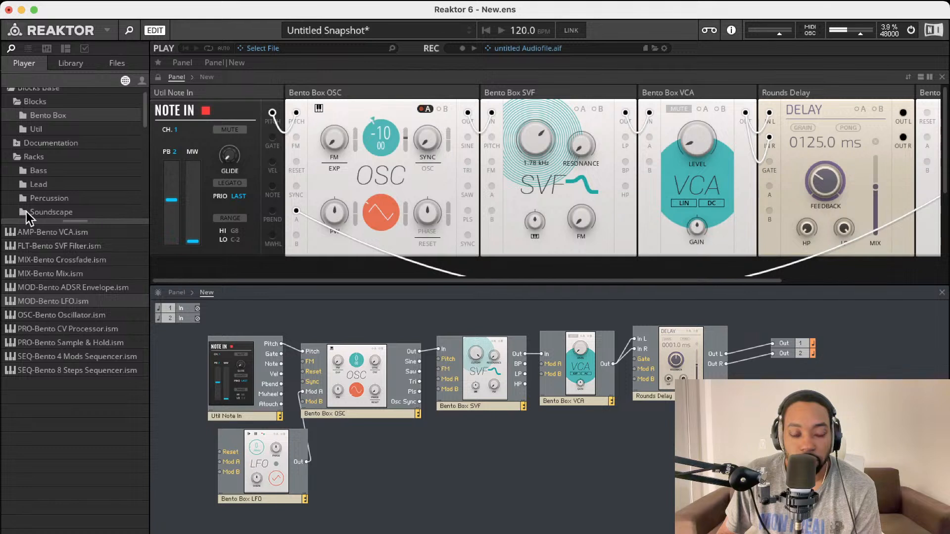
scroll(44, 154, up, 1)
click(39, 112)
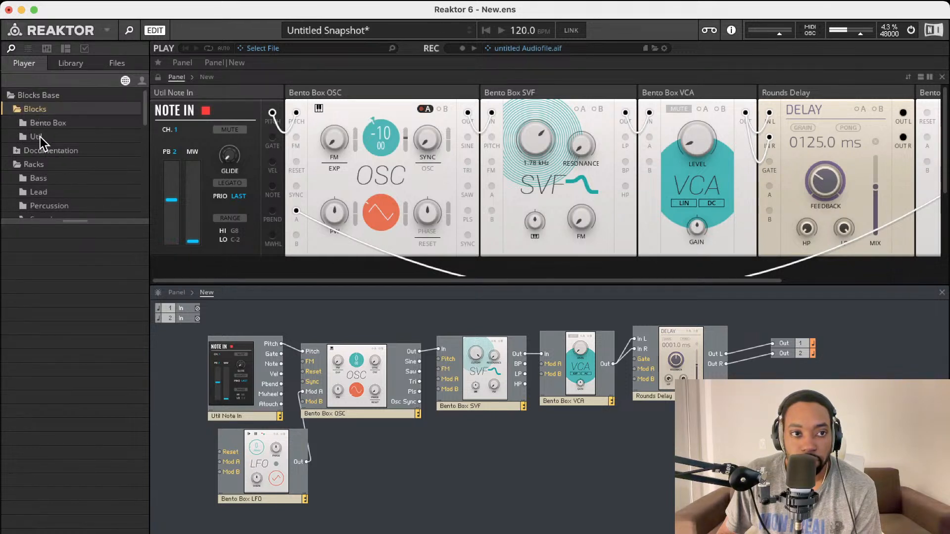
click(43, 125)
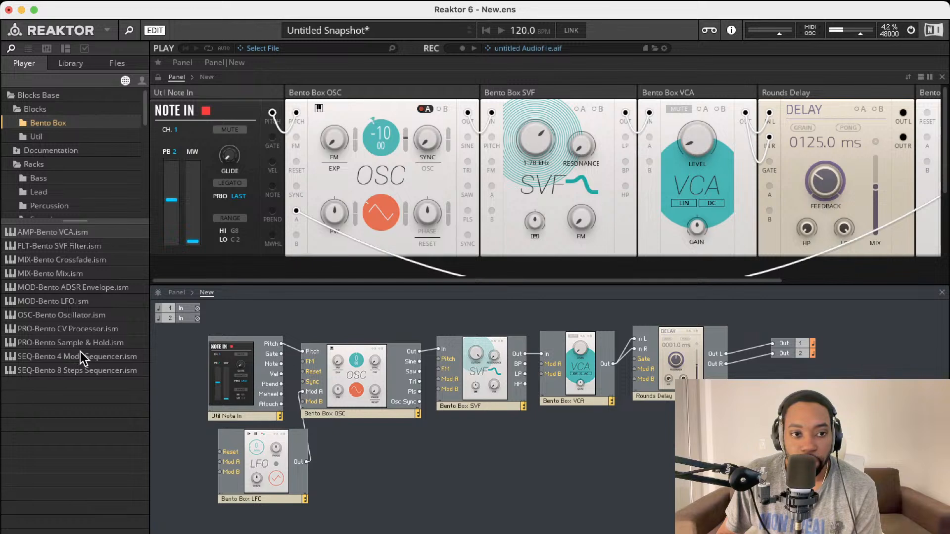
drag(78, 316, 276, 330)
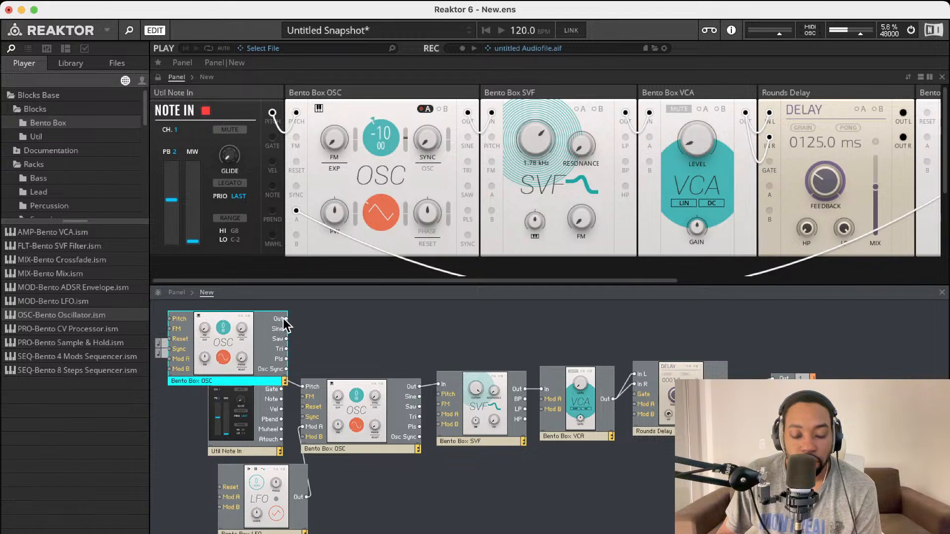
- Wire the second oscillator's Out to the first oscillator's Sync input and place the new block above Note In
drag(395, 335, 314, 417)
drag(192, 380, 229, 374)
- Rename the newly added oscillator block as Modulator OSC
double_click(229, 374)
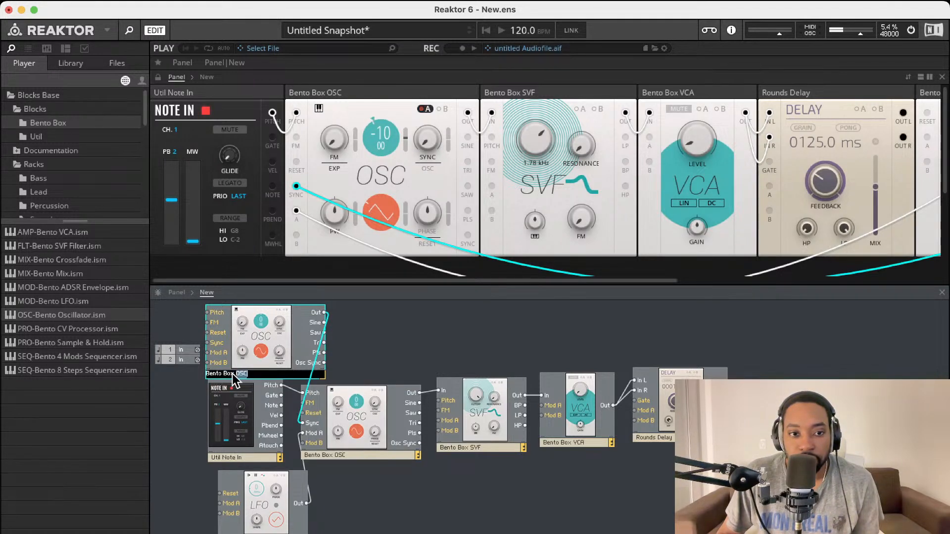
drag(234, 374, 185, 369)
text(Modulator)
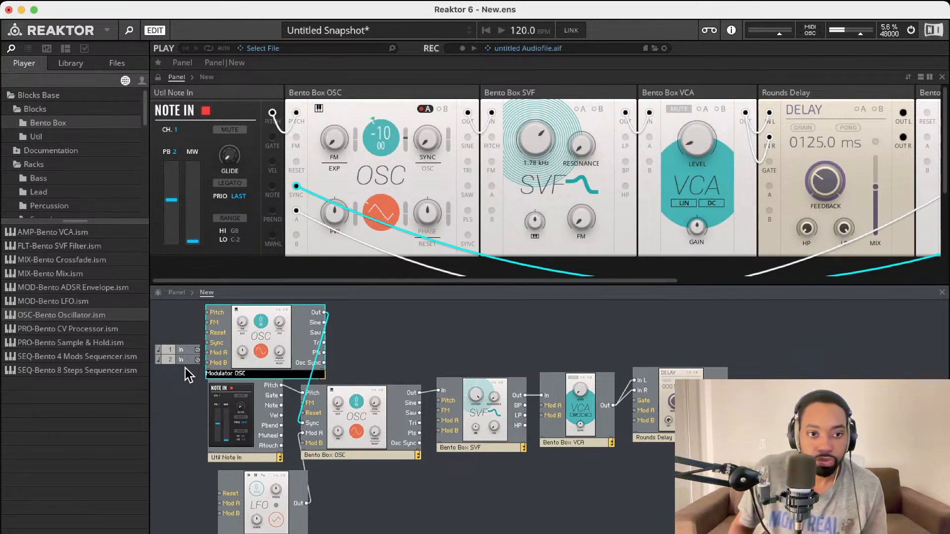
click(354, 484)
- Rename the original oscillator block, which feeds the SVF, as Carrier OSC
double_click(325, 458)
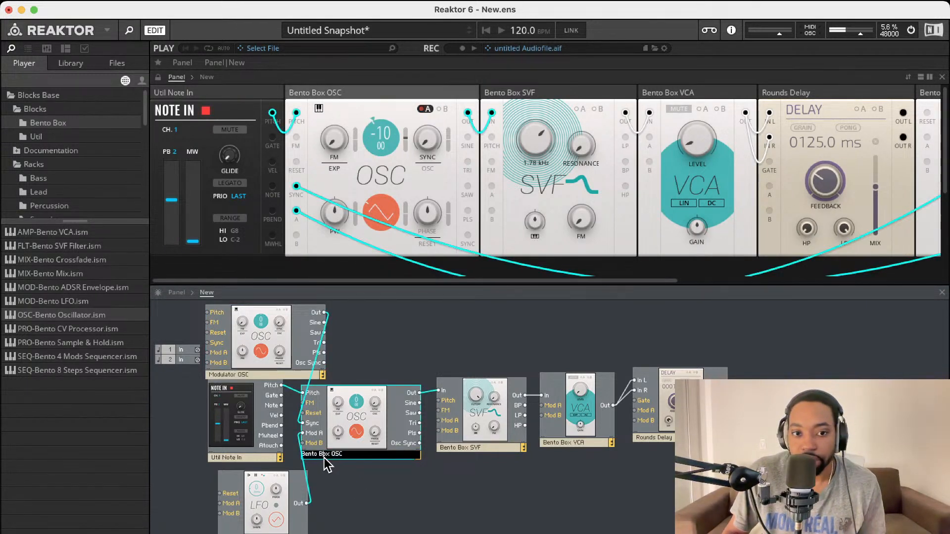
drag(331, 455, 291, 458)
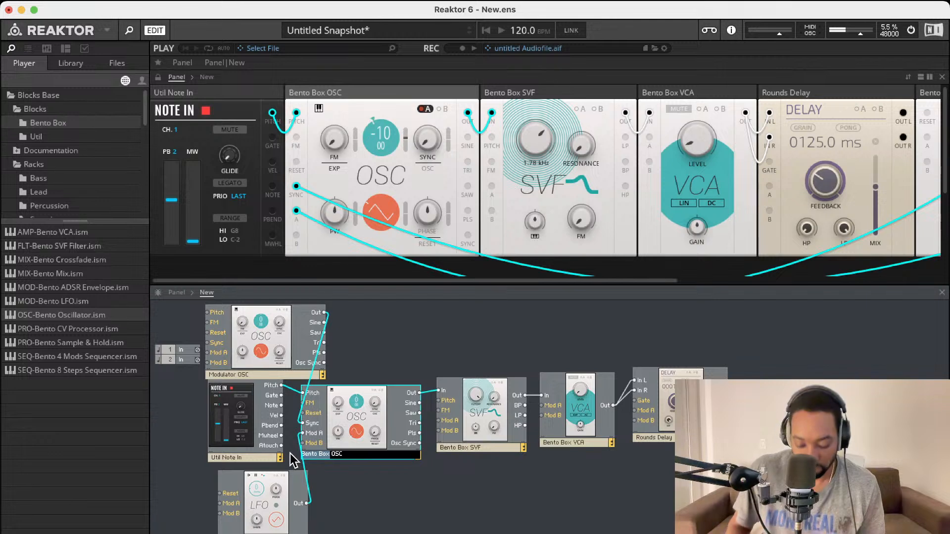
key(BackSpace)
text(Carrier)
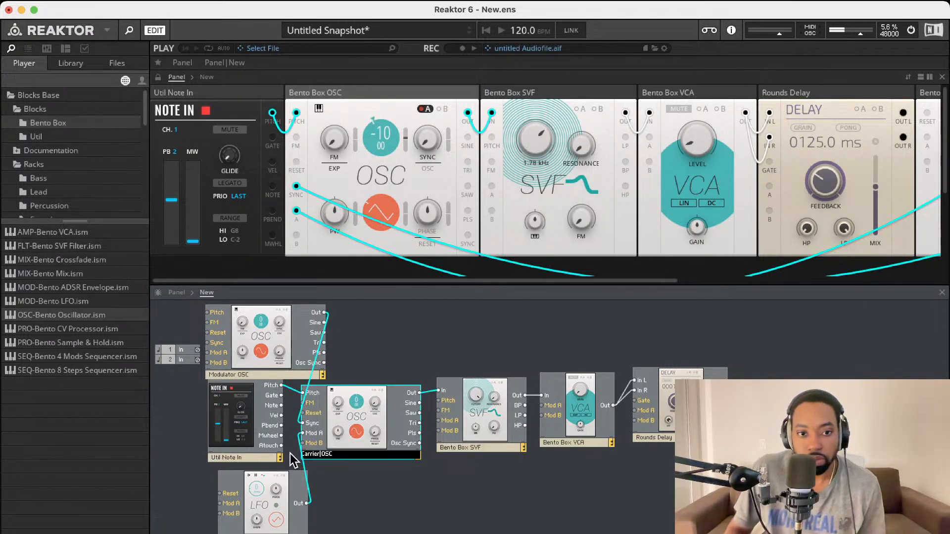
click(378, 489)
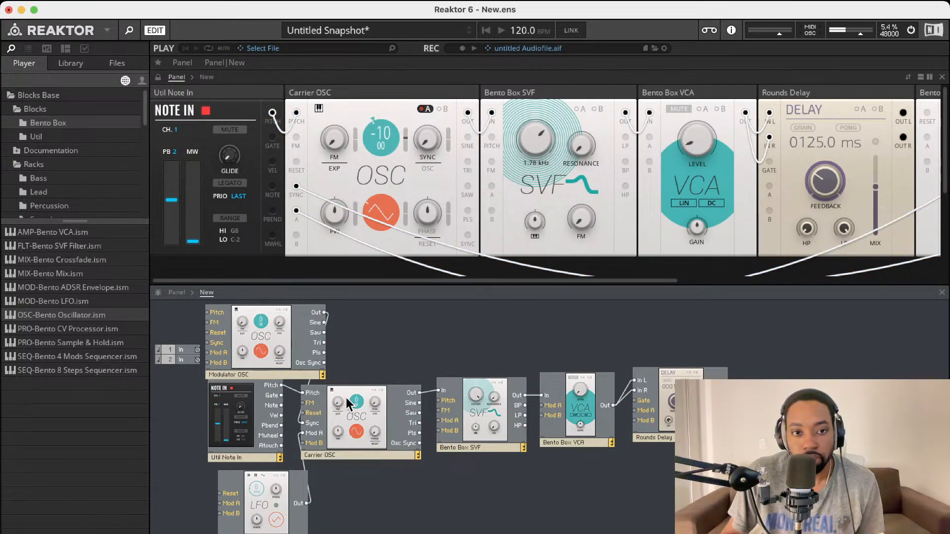
- Rearrange the panel so the Modulator OSC sits directly before the Carrier OSC
scroll(590, 153, right, 3)
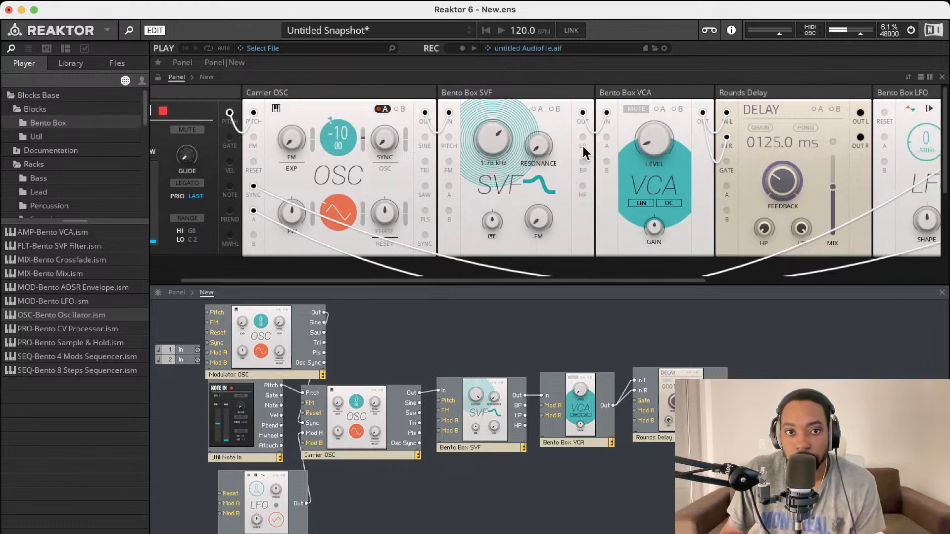
scroll(767, 114, right, 10)
drag(764, 93, 180, 97)
scroll(292, 106, left, 10)
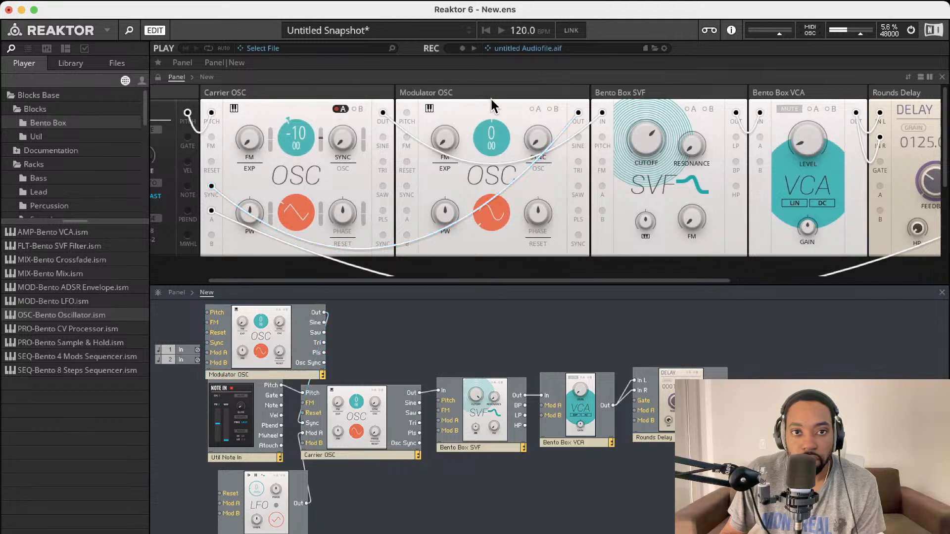
drag(421, 94, 250, 92)
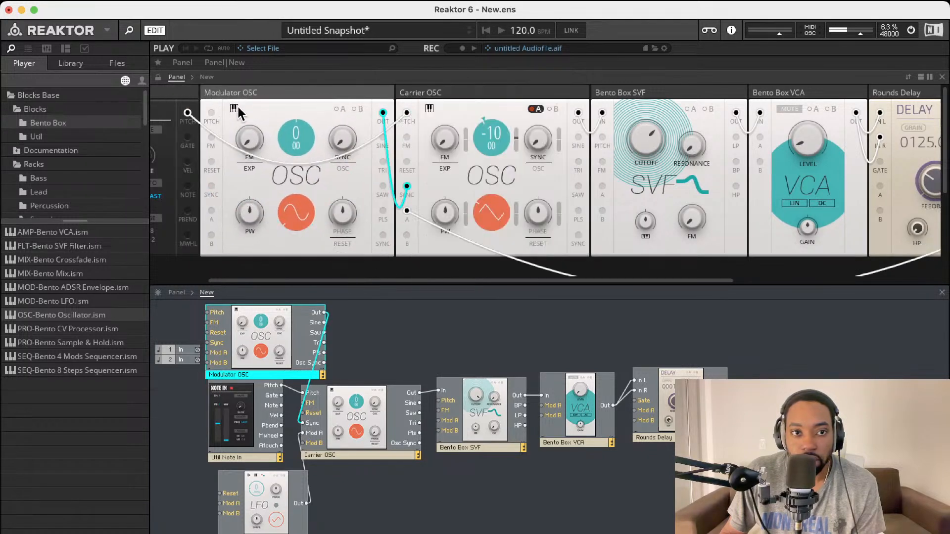
- Set the Modulator OSC's pitch to 22 and turn up the Carrier OSC's Sync knob
drag(290, 132, 324, 22)
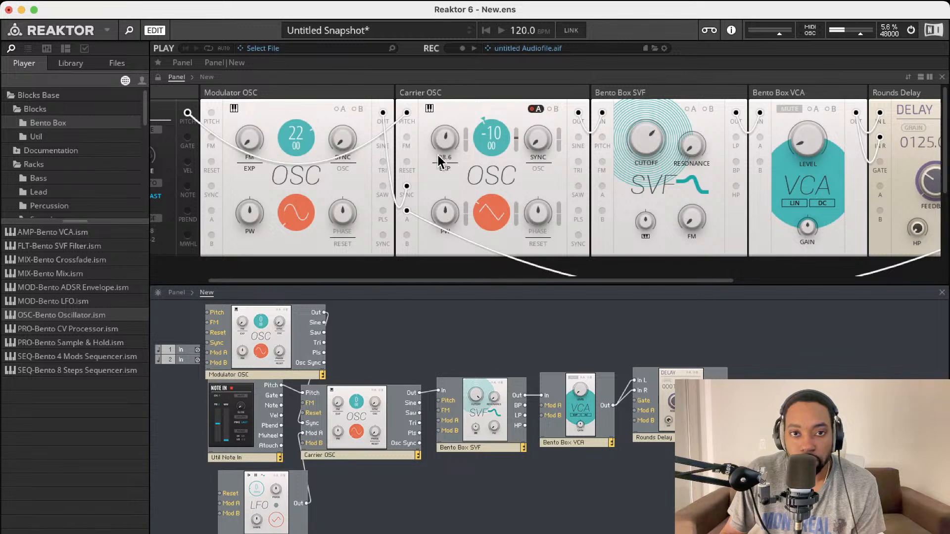
drag(538, 141, 536, 79)
- Try Modulator OSC pitches of -5, -20 and 28, and settle on 37
scroll(545, 221, down, 1)
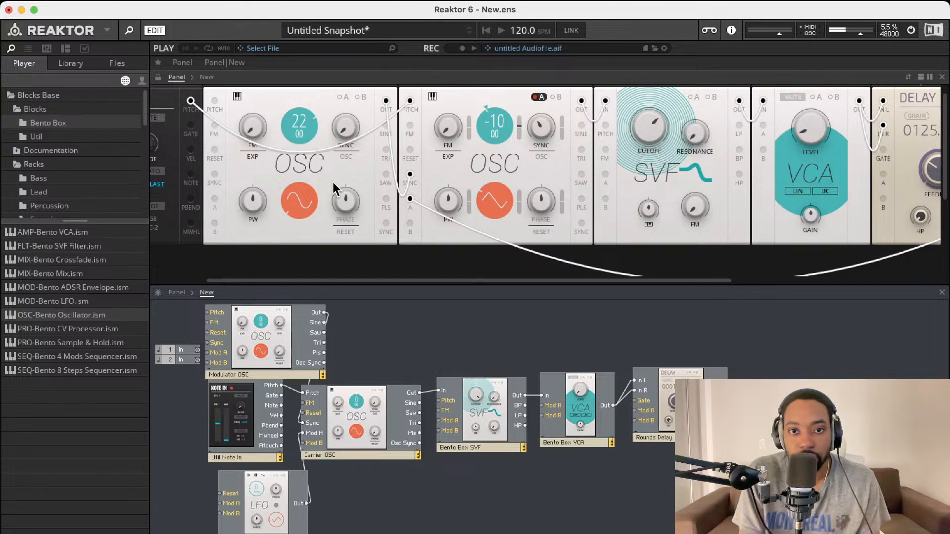
scroll(331, 180, down, 2)
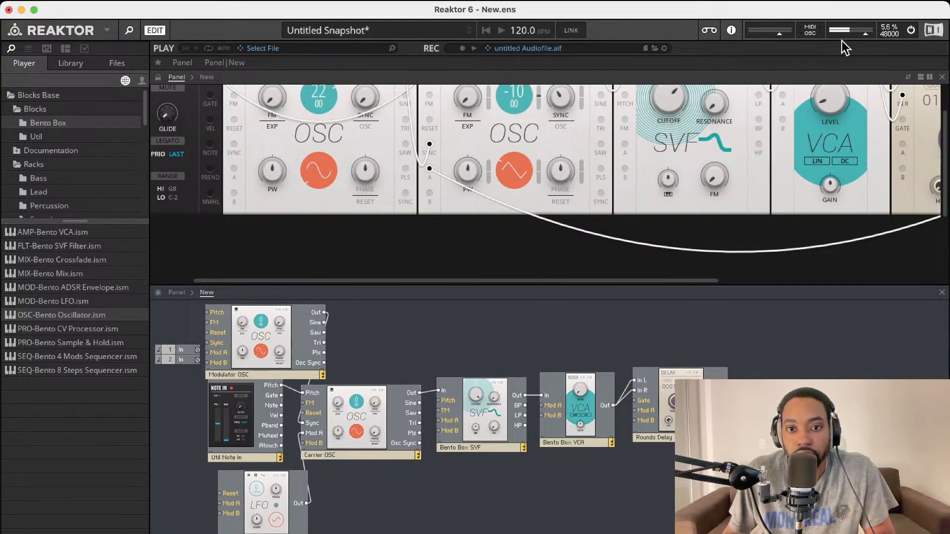
scroll(356, 183, up, 2)
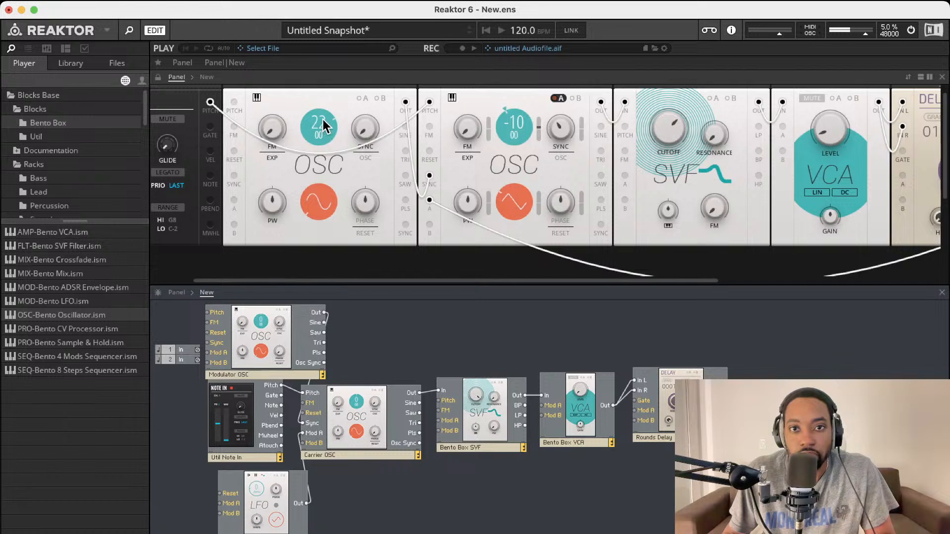
drag(322, 119, 318, 255)
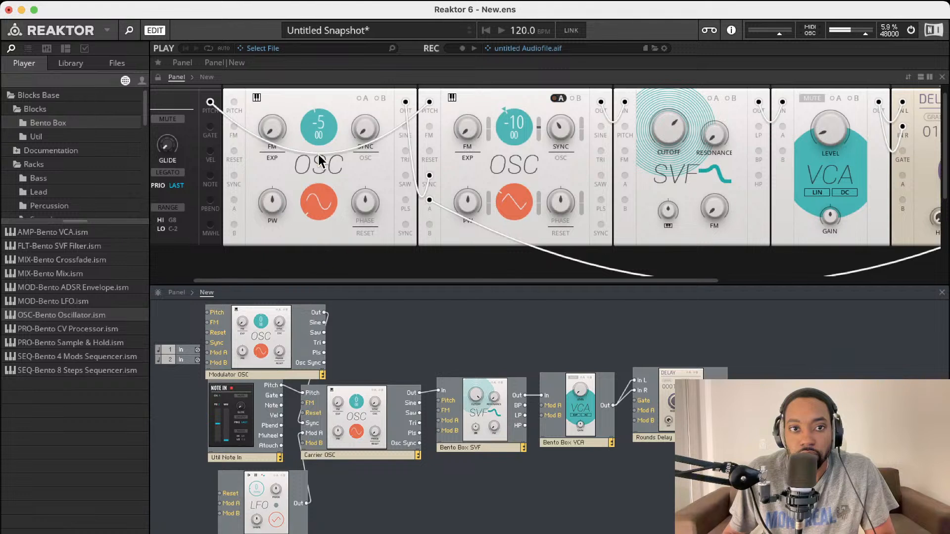
drag(316, 119, 330, 213)
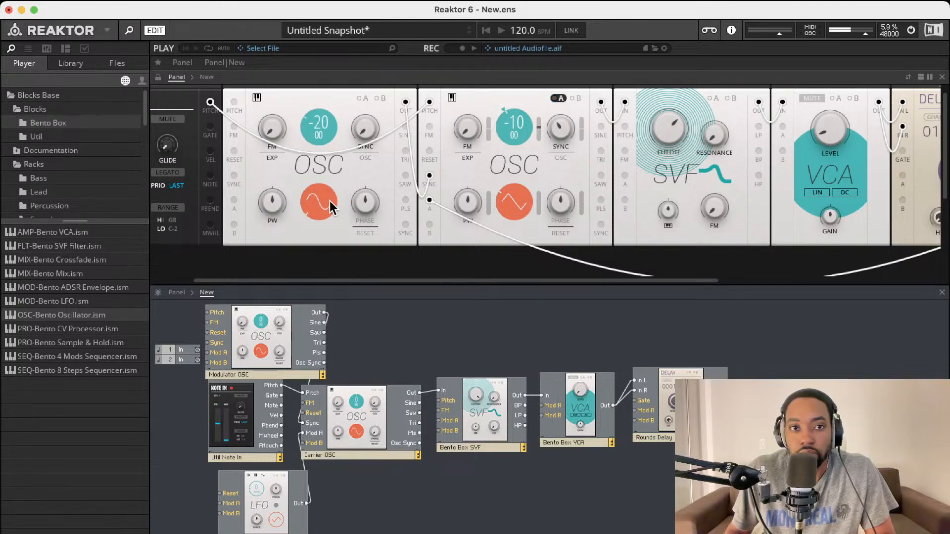
drag(337, 84, 339, 17)
drag(325, 115, 325, 80)
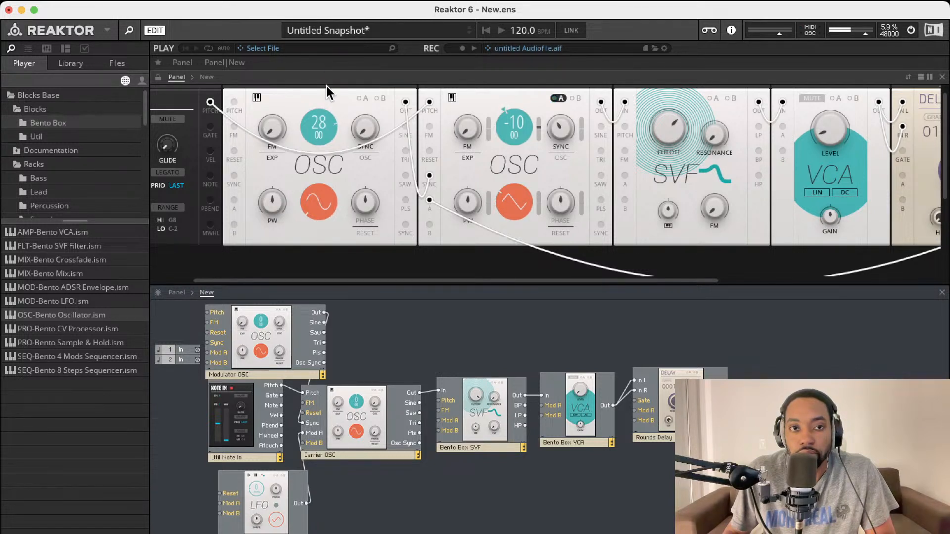
drag(320, 121, 325, 74)
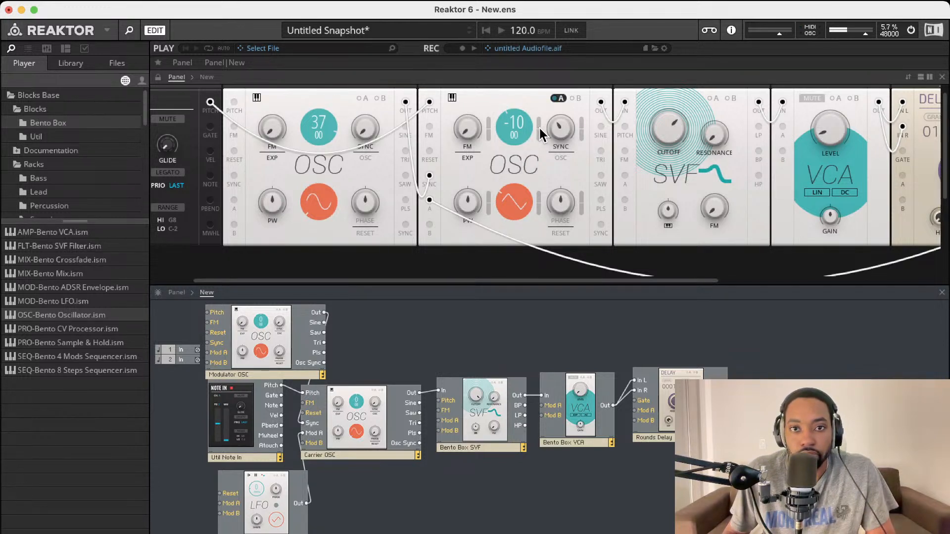
- Try Carrier OSC pitches of -2 and 7, and lower the pitch to -19
drag(509, 116, 514, 97)
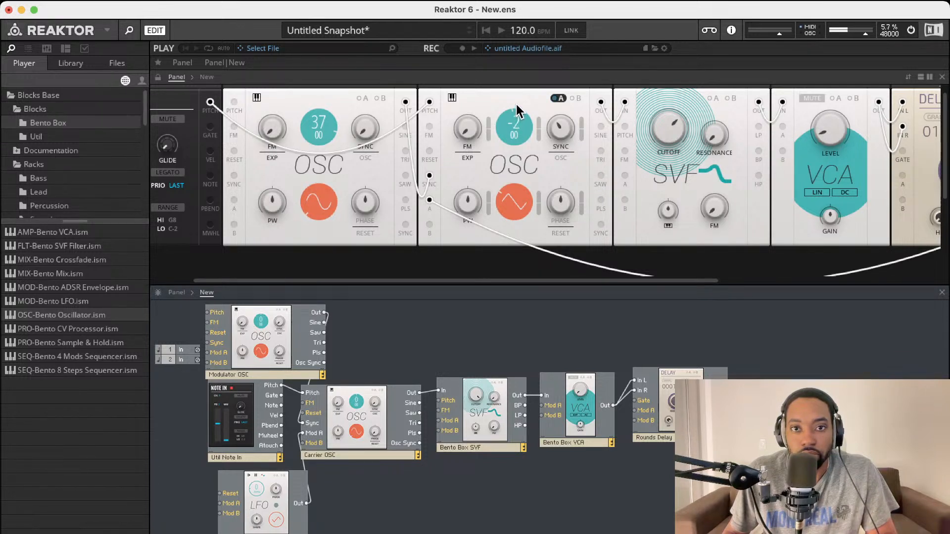
drag(515, 97, 513, 75)
drag(509, 117, 513, 113)
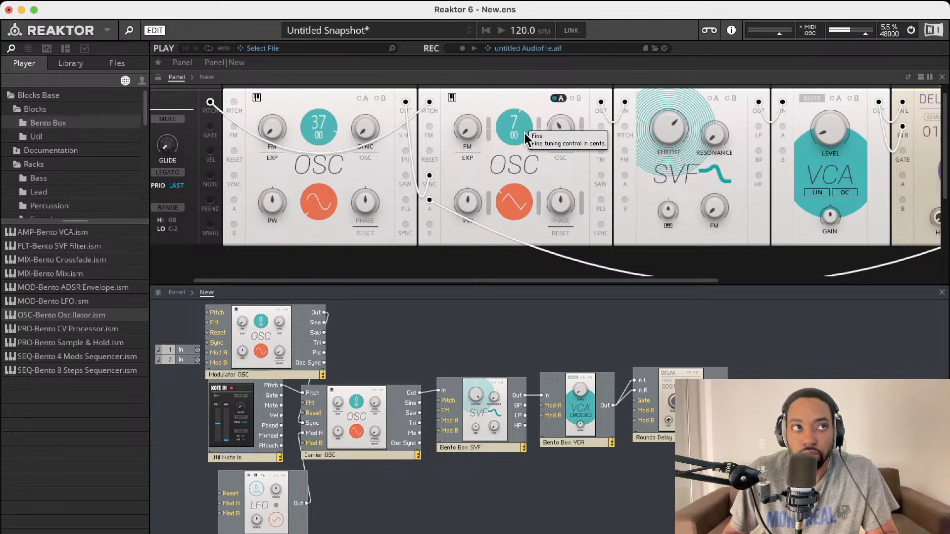
drag(510, 144, 505, 257)
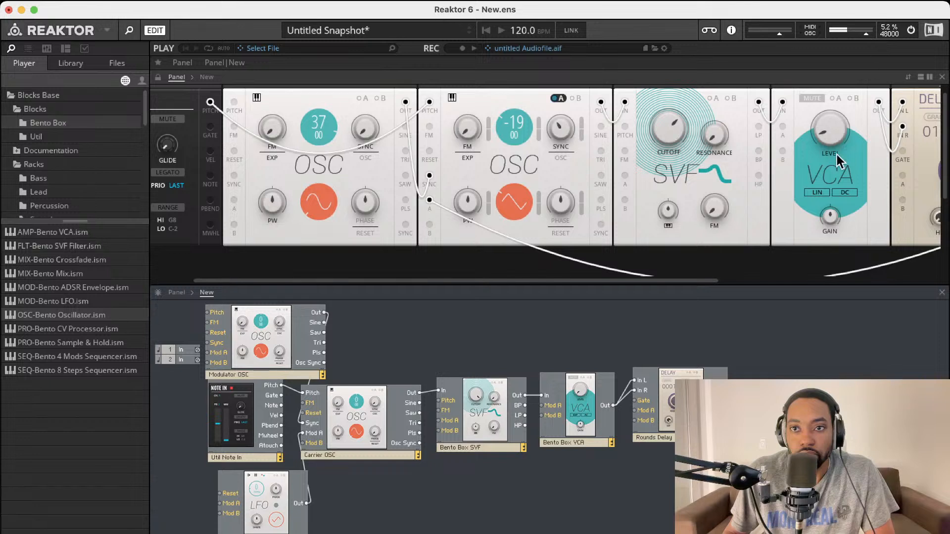
- Raise the Carrier OSC's pitch to -12
scroll(831, 138, right, 2)
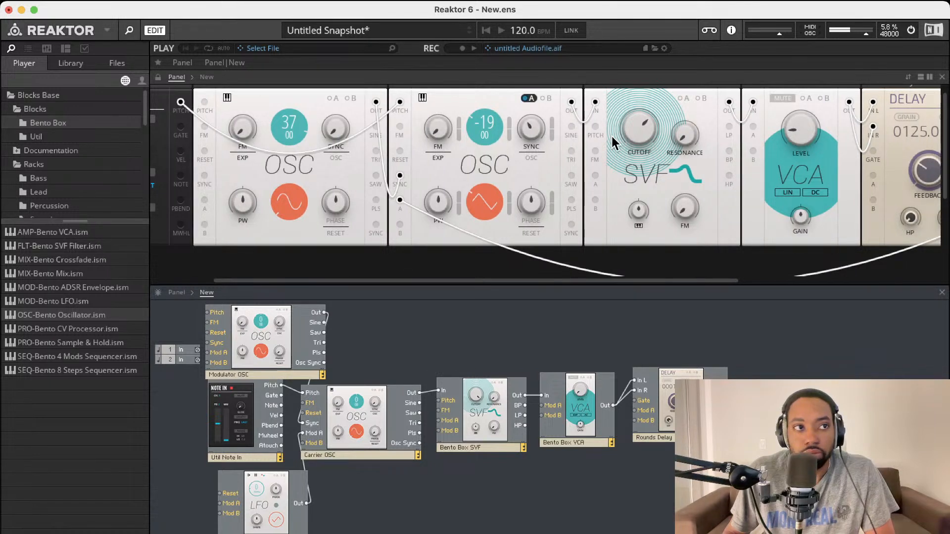
drag(471, 119, 479, 100)
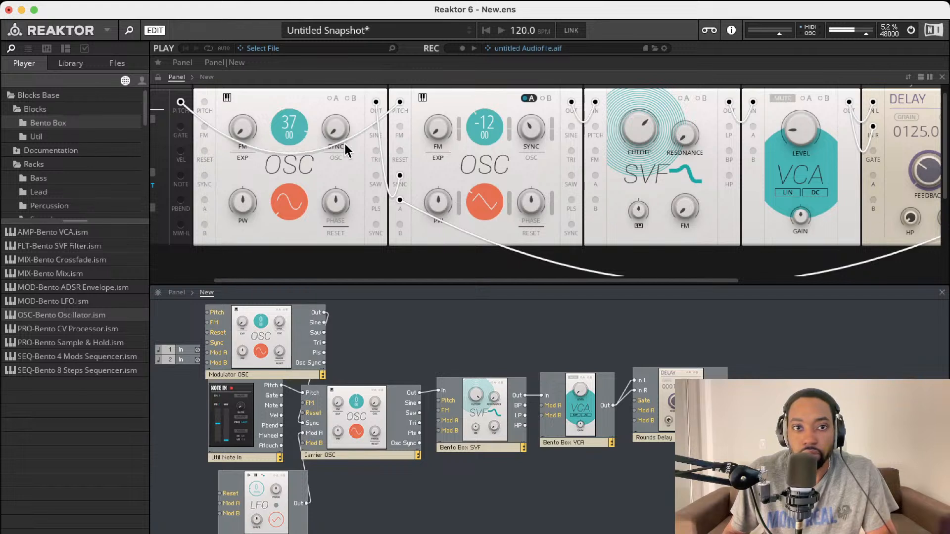
- Lower the Modulator OSC's pitch to 26 and switch its waveform to pulse
drag(294, 122, 292, 126)
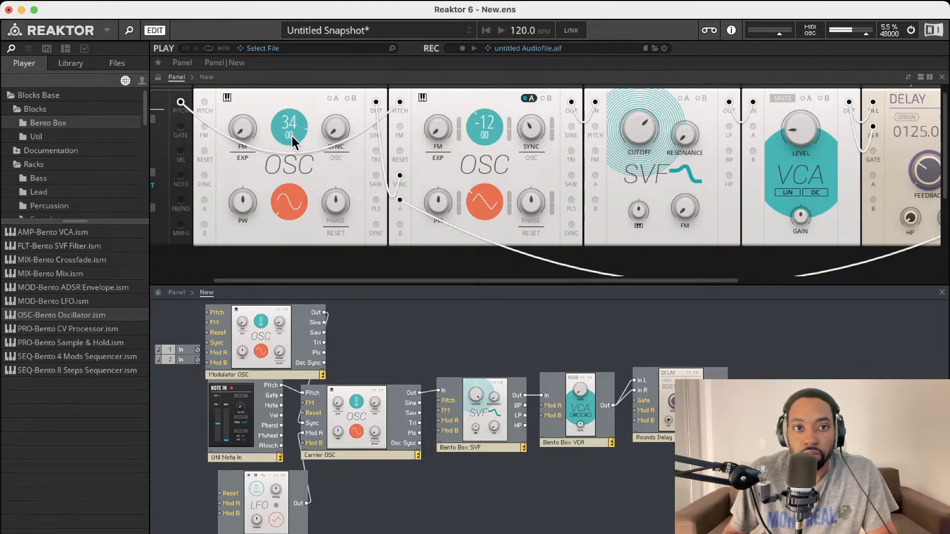
drag(292, 151, 293, 178)
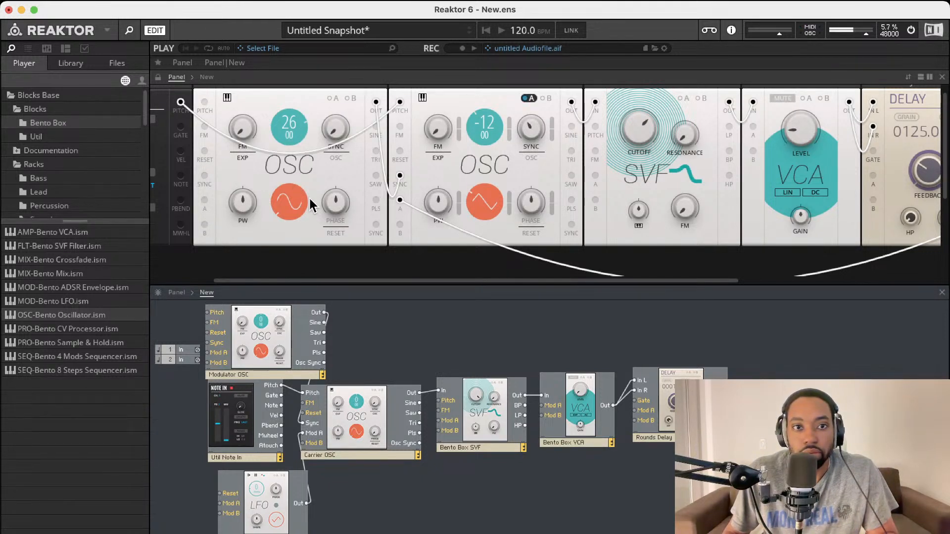
click(295, 213)
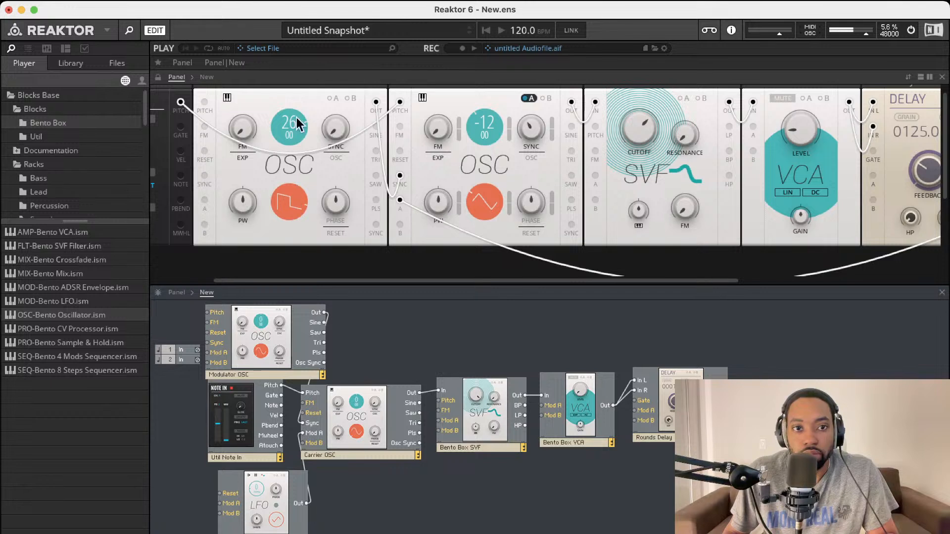
mouse_move(255, 205)
mouse_down()
mouse_move(252, 134)
mouse_move(257, 218)
mouse_move(251, 203)
mouse_up()
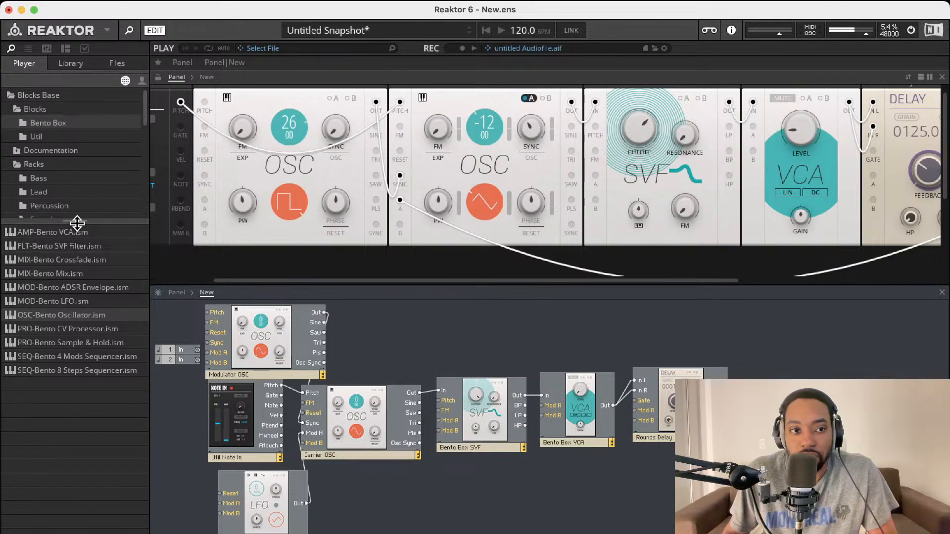
- Find UTL-Util Scope.ism among the Util blocks and add it to the structure below the Carrier OSC
click(58, 135)
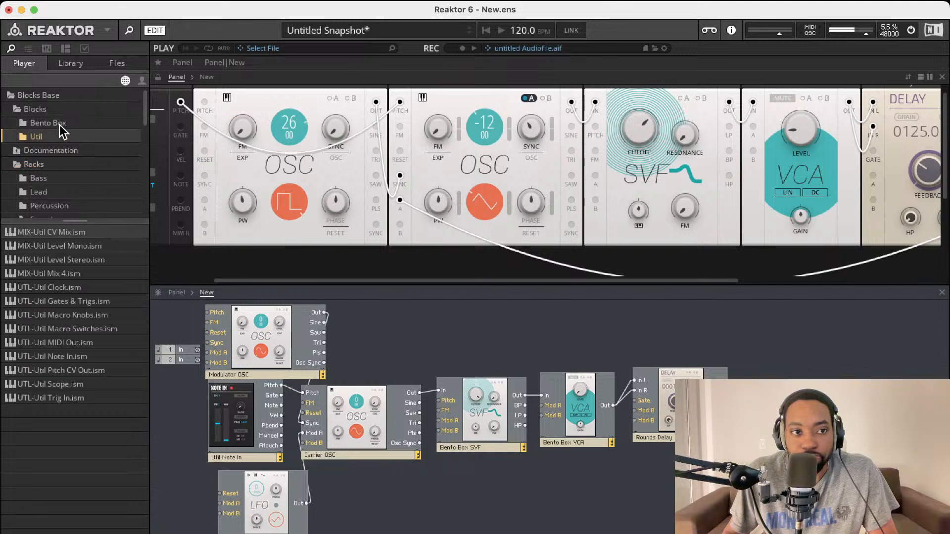
click(59, 125)
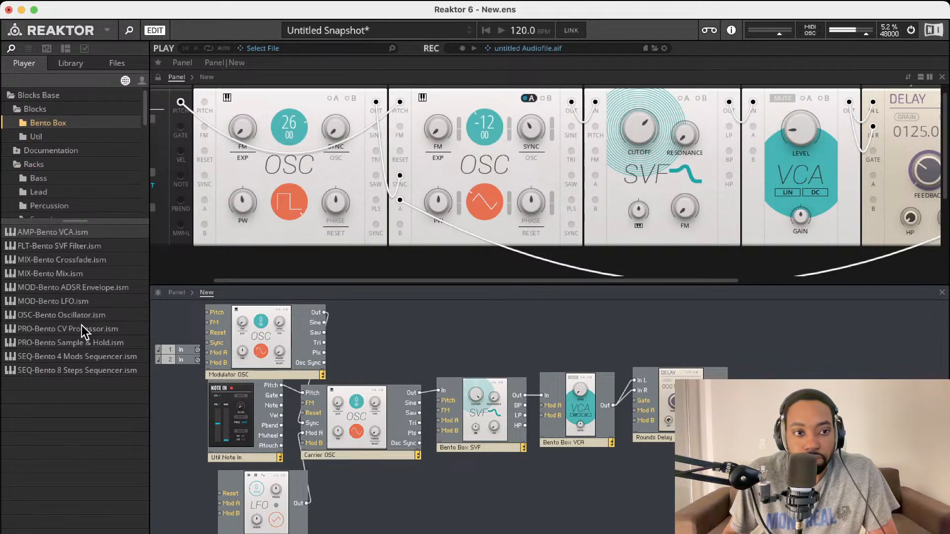
click(46, 132)
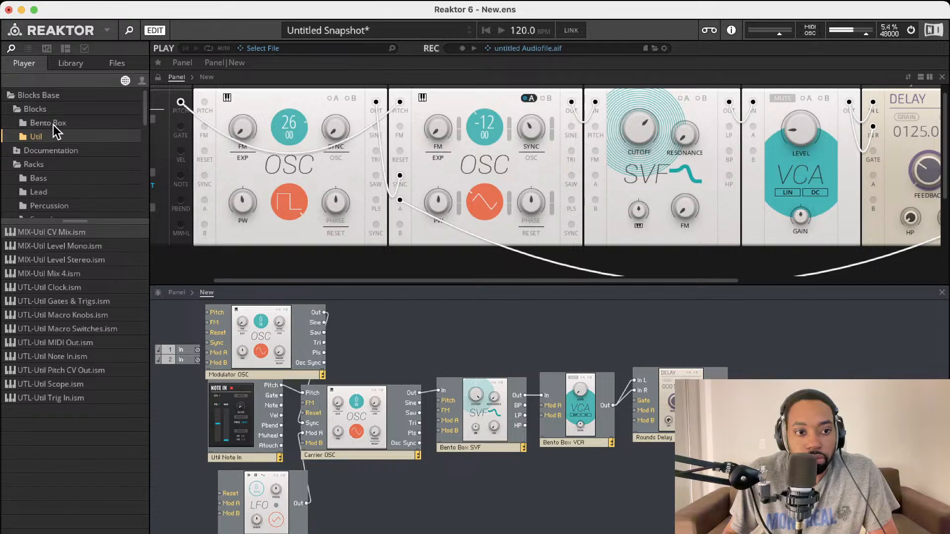
drag(57, 384, 386, 495)
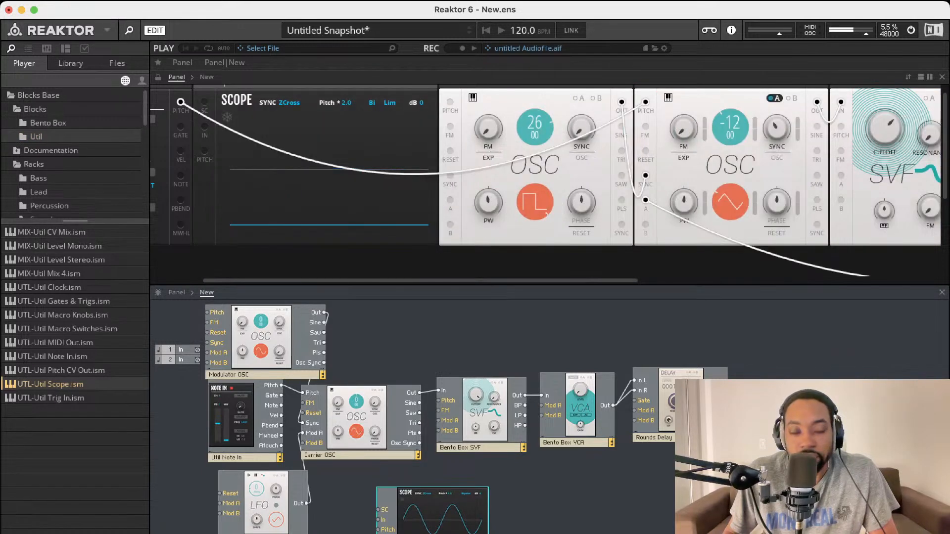
drag(767, 487, 275, 337)
drag(193, 311, 852, 533)
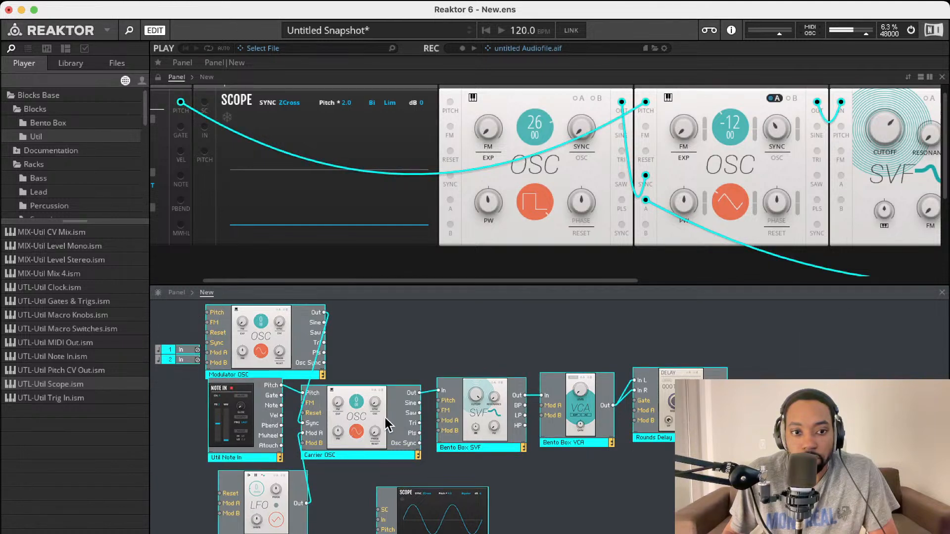
click(385, 349)
drag(195, 302, 797, 533)
mouse_move(477, 436)
mouse_down()
mouse_move(484, 425)
mouse_move(486, 441)
mouse_move(479, 435)
mouse_up()
click(546, 466)
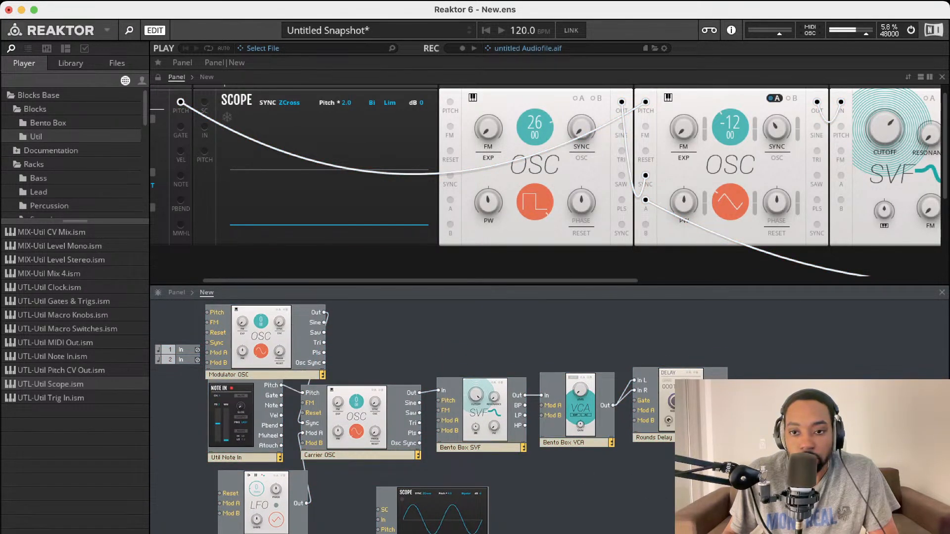
- Move the Rounds Delay and the output terminals higher in the structure and place the Util Scope beneath the delay
drag(673, 403, 665, 342)
click(603, 464)
click(458, 505)
key(Delete)
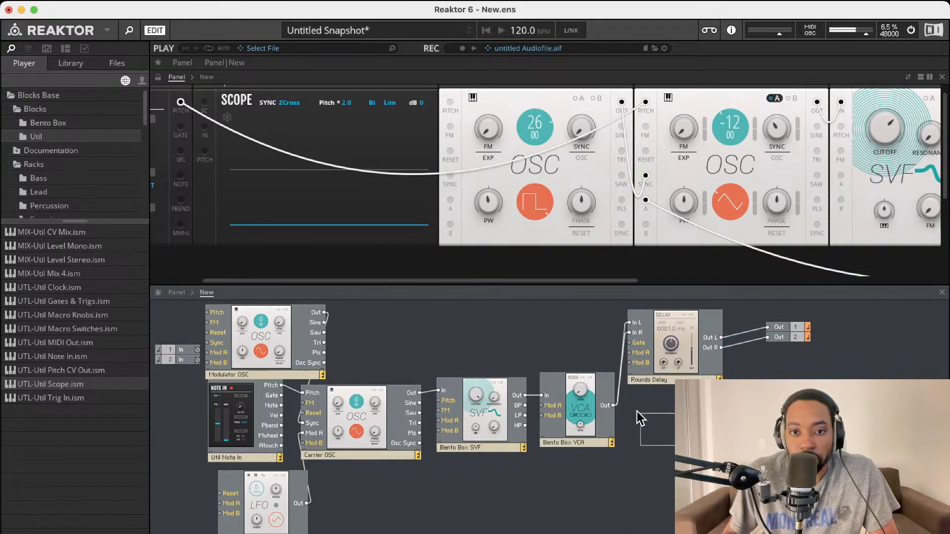
- Wire the Bento Box VCA's Out to the Util Scope's In and bring the scope's waveform into view
drag(712, 416, 613, 406)
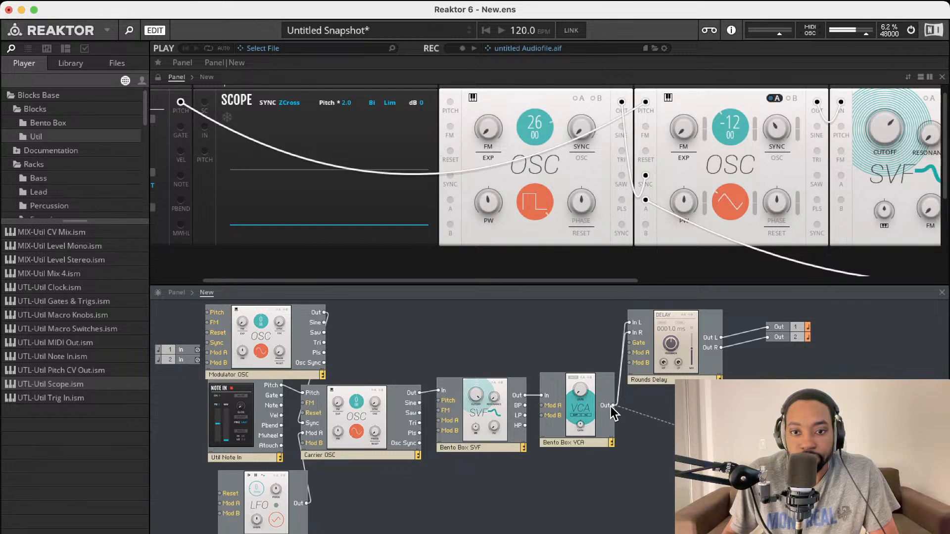
click(338, 181)
scroll(335, 173, up, 1)
scroll(336, 173, left, 4)
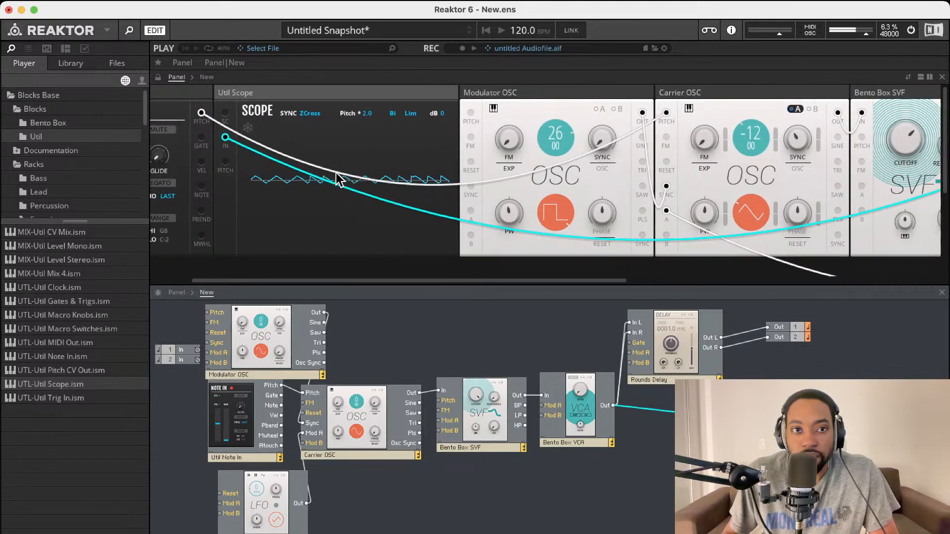
- Try the Util Scope between the Carrier OSC and the SVF, and settle it on its own row below the other blocks
drag(382, 92, 749, 114)
drag(599, 94, 585, 107)
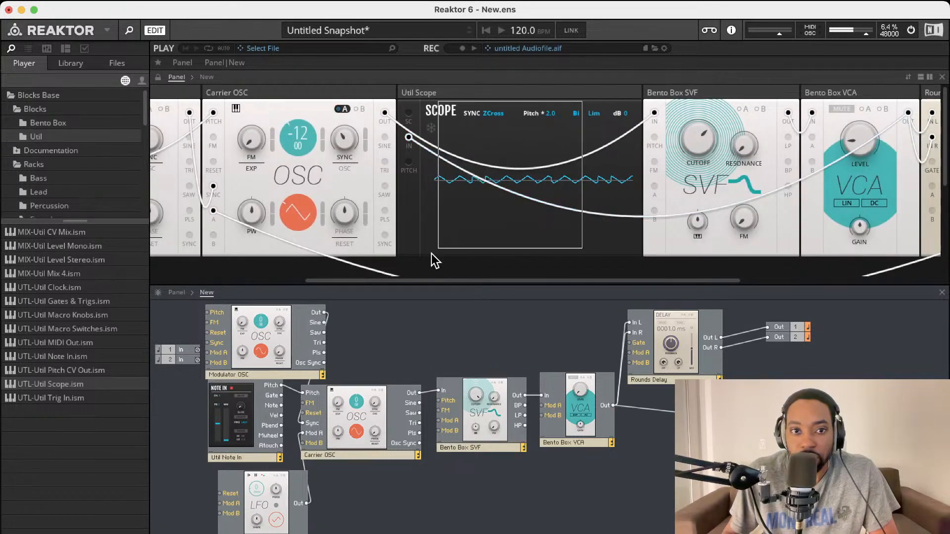
drag(505, 106, 360, 239)
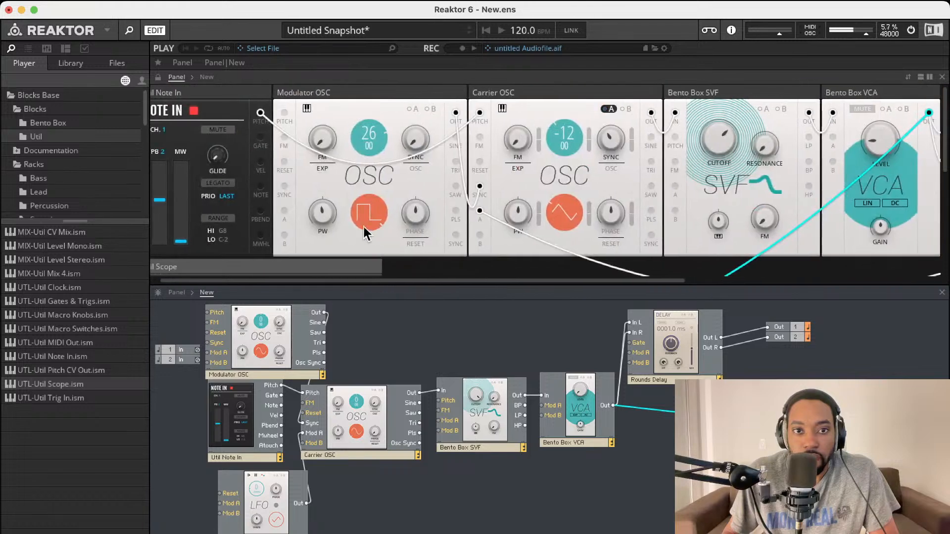
- Move the Bento Box LFO panel between the Modulator OSC and the Carrier OSC
scroll(399, 180, right, 10)
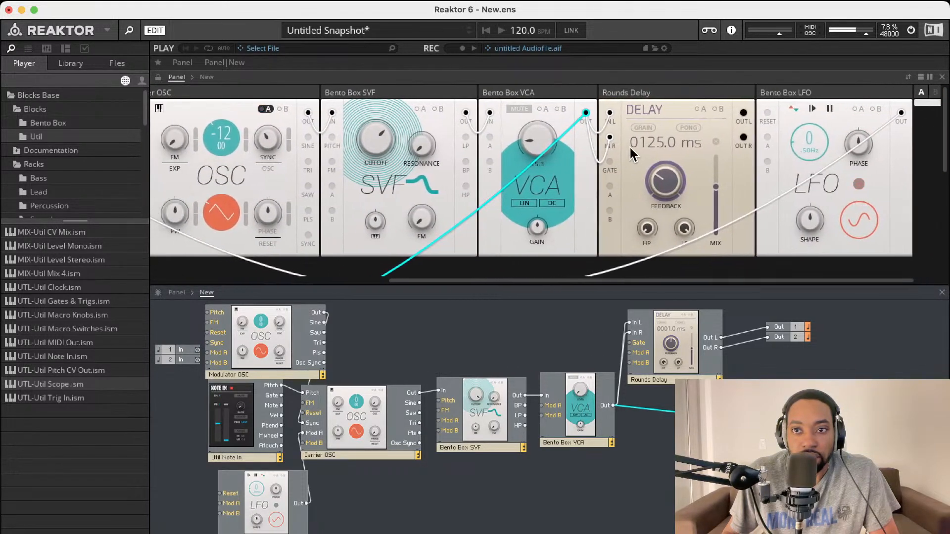
drag(831, 93, 147, 102)
scroll(200, 111, left, 5)
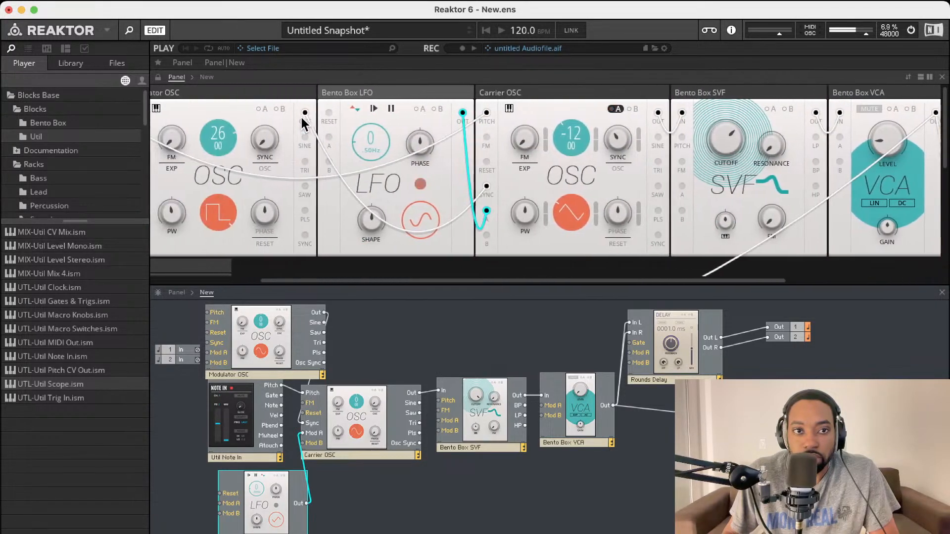
- Examine the rearranged panel from Note In through to the Rounds Delay, and the waveform on the Util Scope in the row below
scroll(325, 116, left, 2)
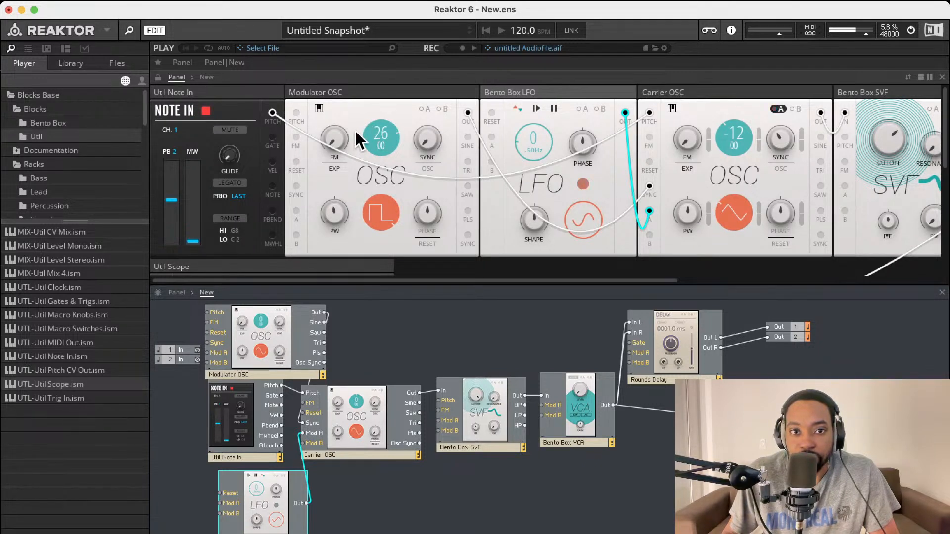
scroll(567, 156, right, 1)
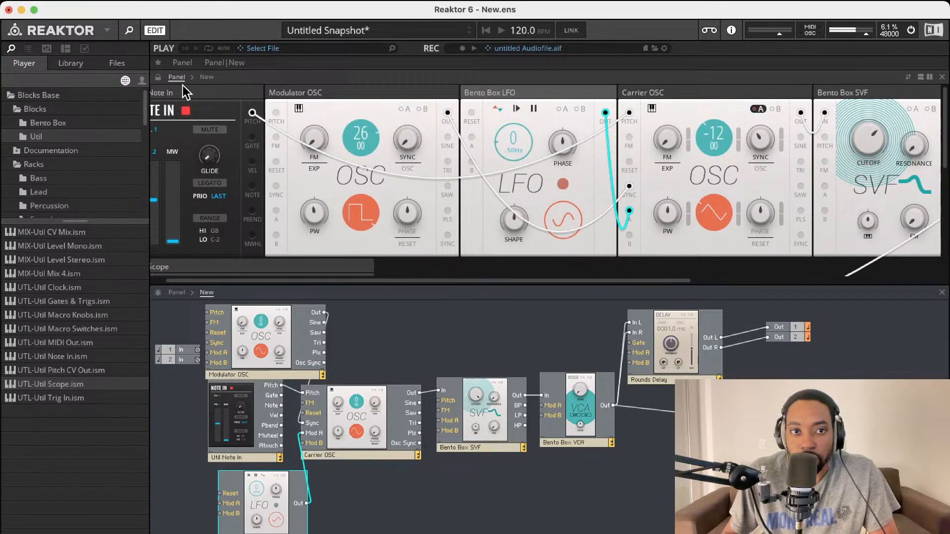
scroll(519, 109, right, 1)
scroll(521, 112, right, 2)
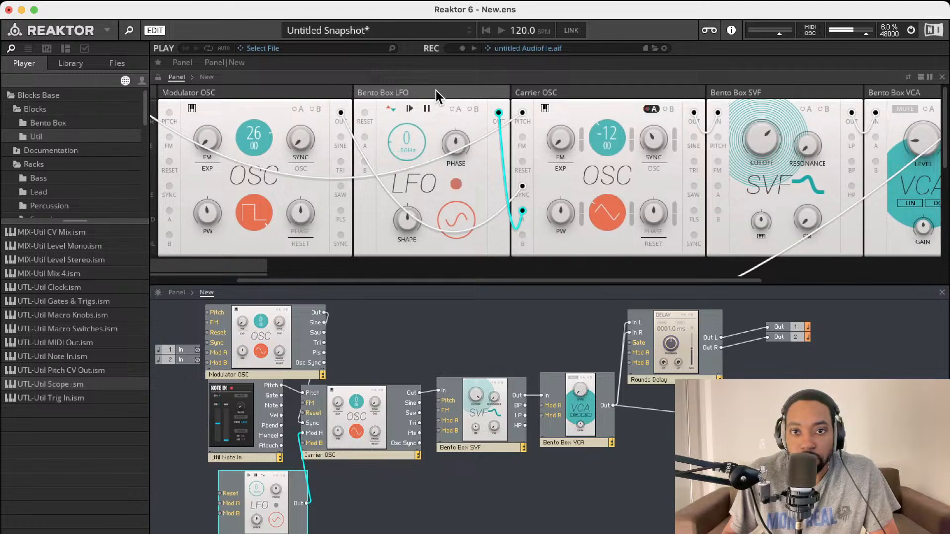
click(636, 96)
scroll(616, 114, right, 6)
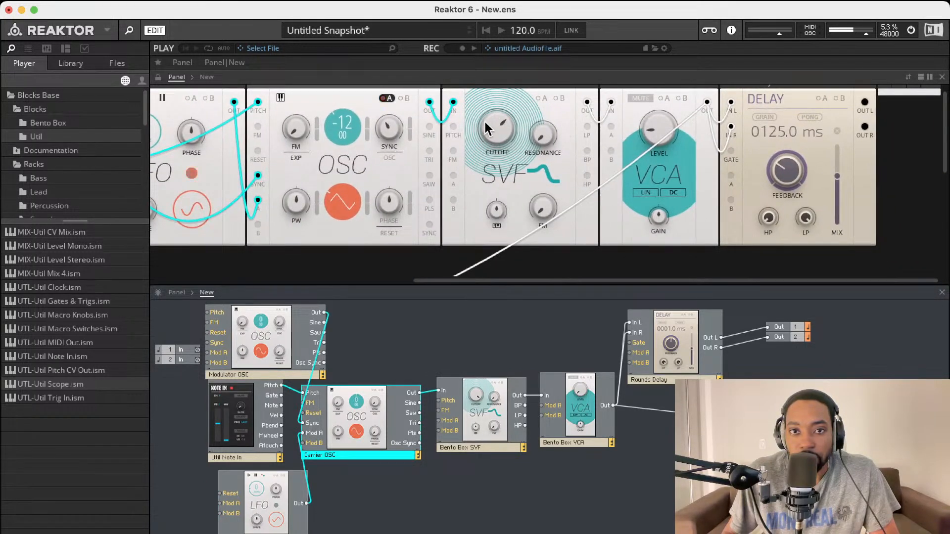
click(491, 123)
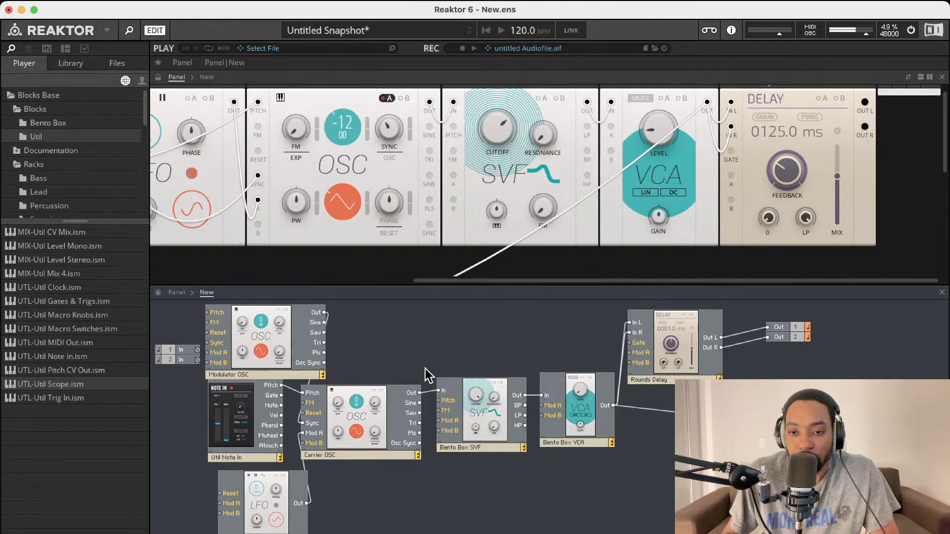
scroll(402, 173, left, 10)
scroll(402, 173, down, 5)
scroll(408, 174, up, 5)
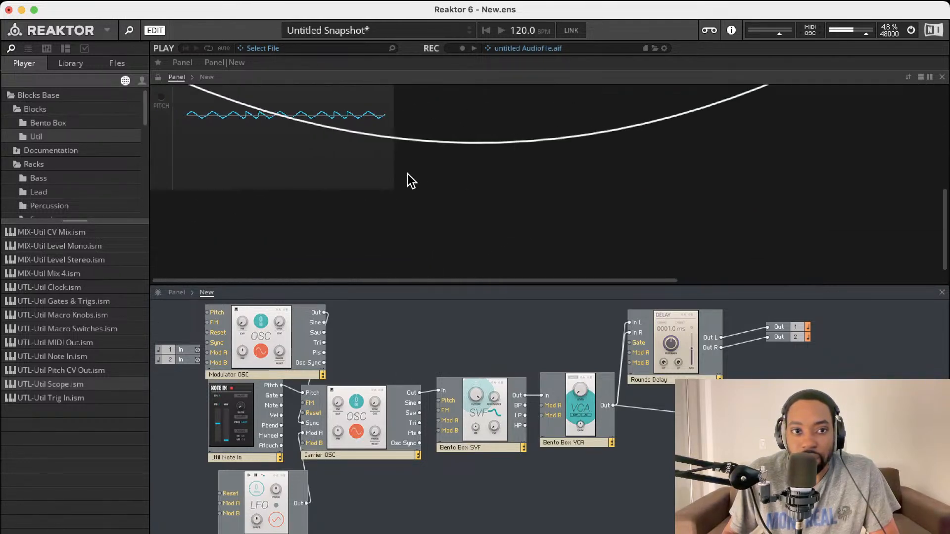
scroll(412, 172, down, 5)
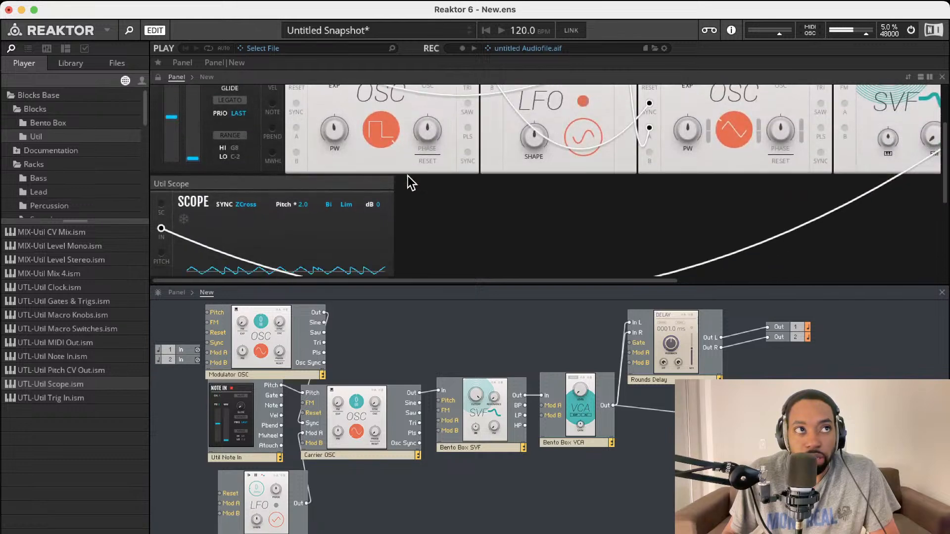
scroll(408, 176, up, 5)
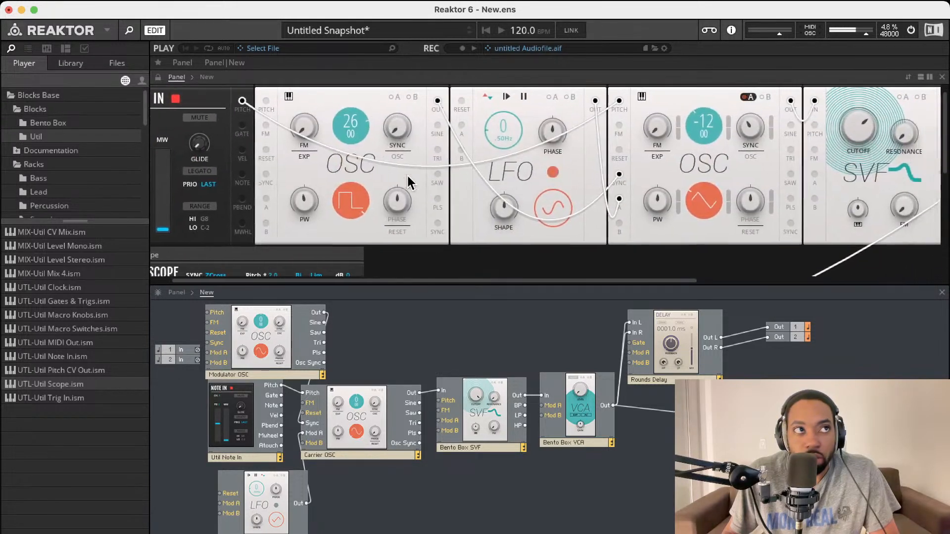
scroll(404, 178, up, 2)
scroll(402, 177, right, 5)
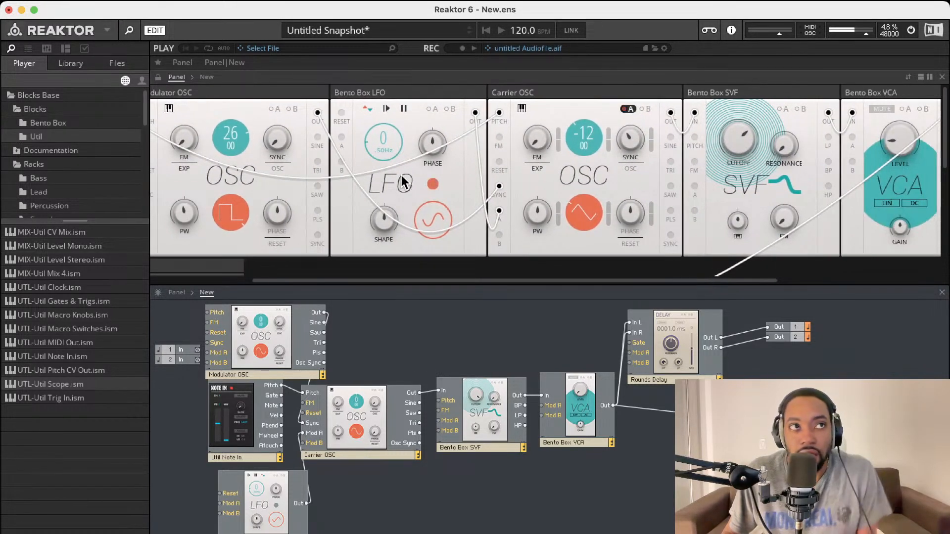
scroll(403, 181, right, 5)
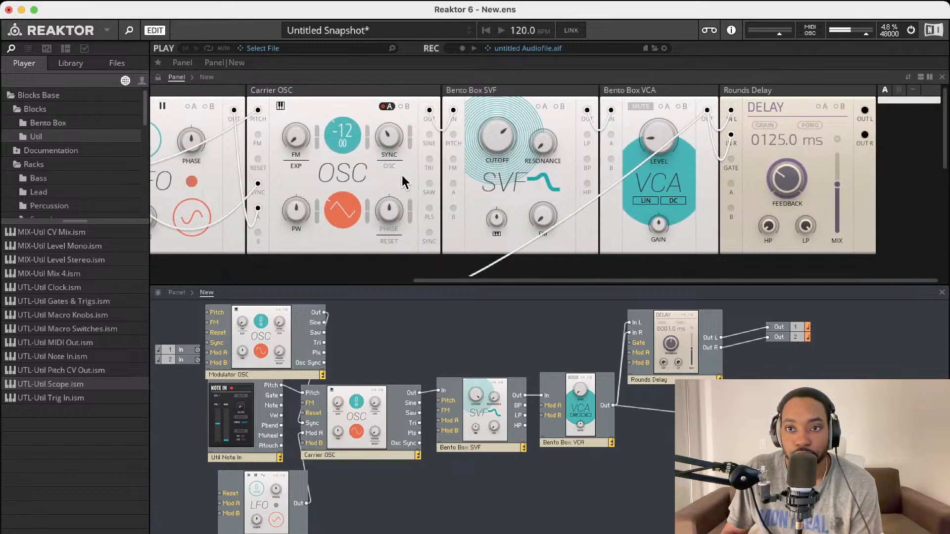
scroll(403, 174, left, 10)
scroll(405, 171, down, 5)
scroll(406, 173, down, 5)
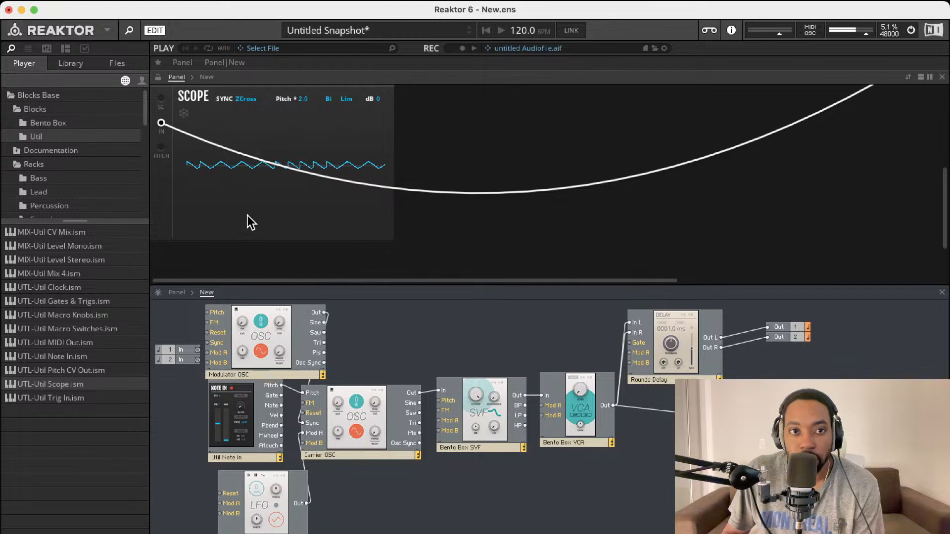
scroll(286, 174, up, 5)
scroll(284, 173, up, 2)
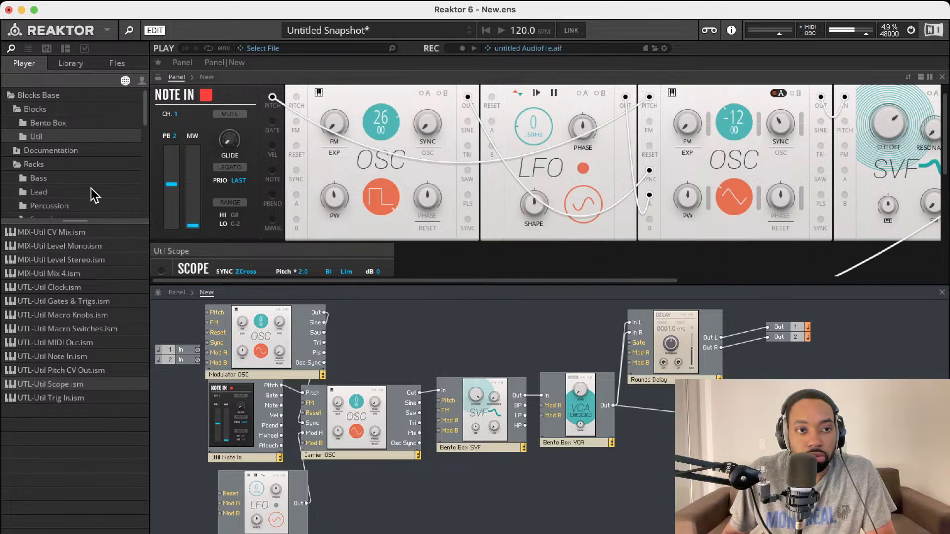
- Lower the Modulator OSC's pitch to -1, and try a lower LFO rate before resetting it
drag(377, 159, 358, 233)
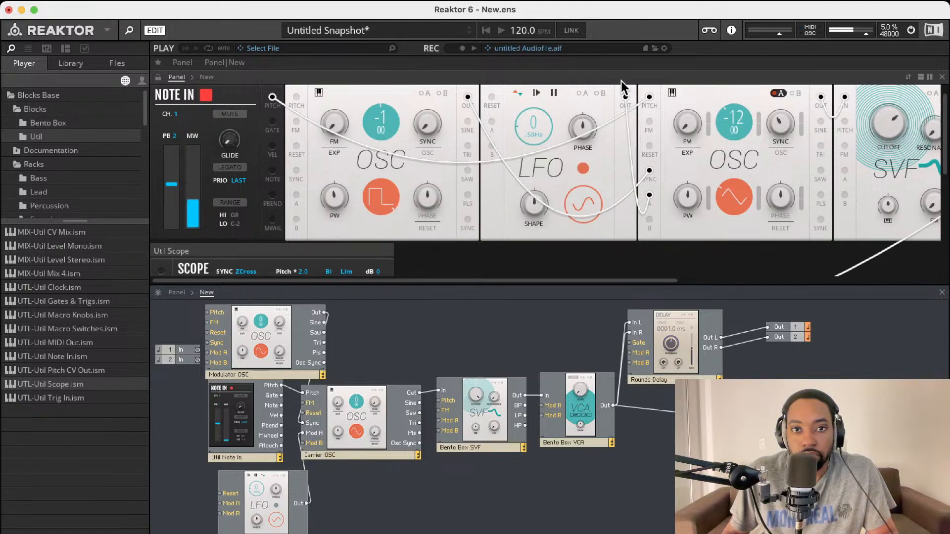
drag(530, 128, 530, 219)
double_click(533, 119)
- Select modulation input A on the Carrier OSC and raise its modulation amount for pitch
scroll(550, 154, right, 2)
scroll(550, 154, right, 1)
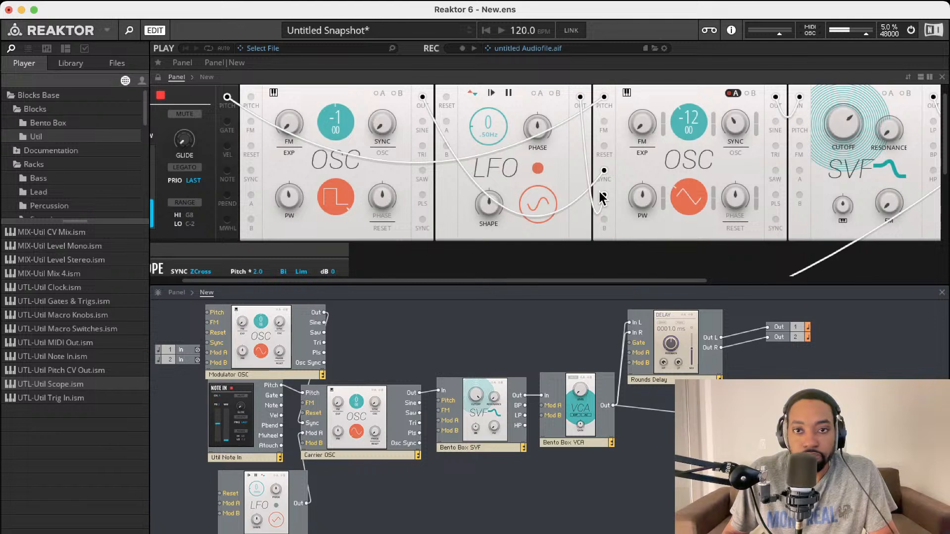
scroll(567, 180, up, 1)
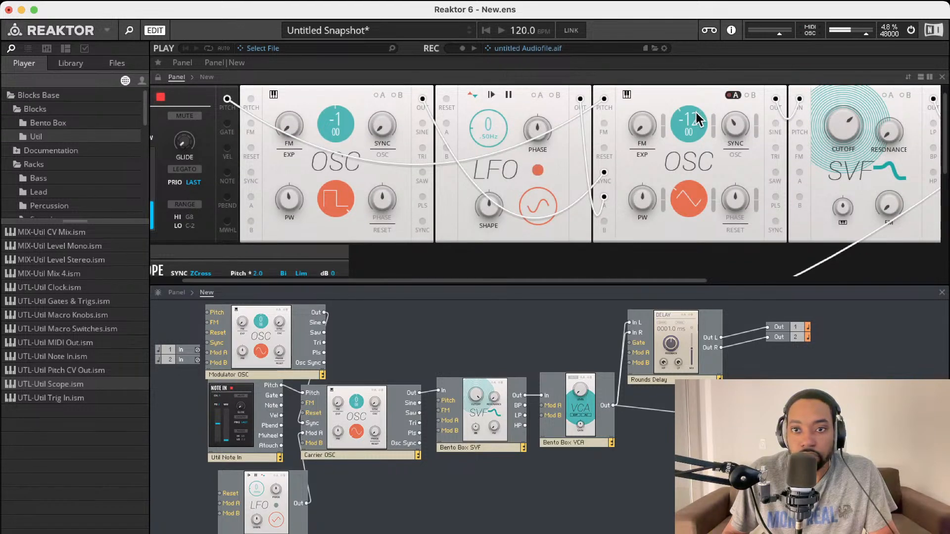
scroll(696, 112, right, 3)
scroll(681, 112, up, 1)
click(674, 109)
drag(654, 136, 656, 109)
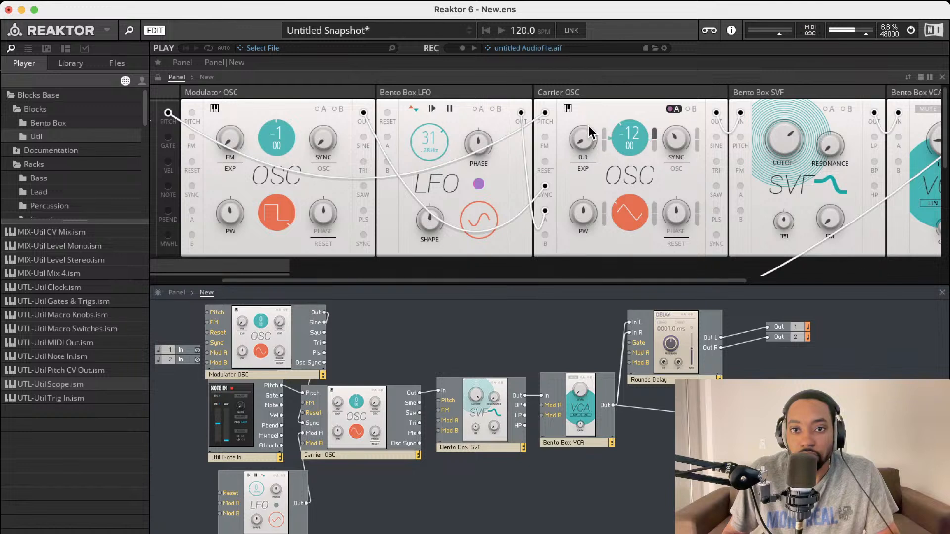
- Raise the Carrier OSC's sync amount to 77.7 and lower the Bento Box LFO's rate to 0.50 Hz
drag(591, 39, 600, 210)
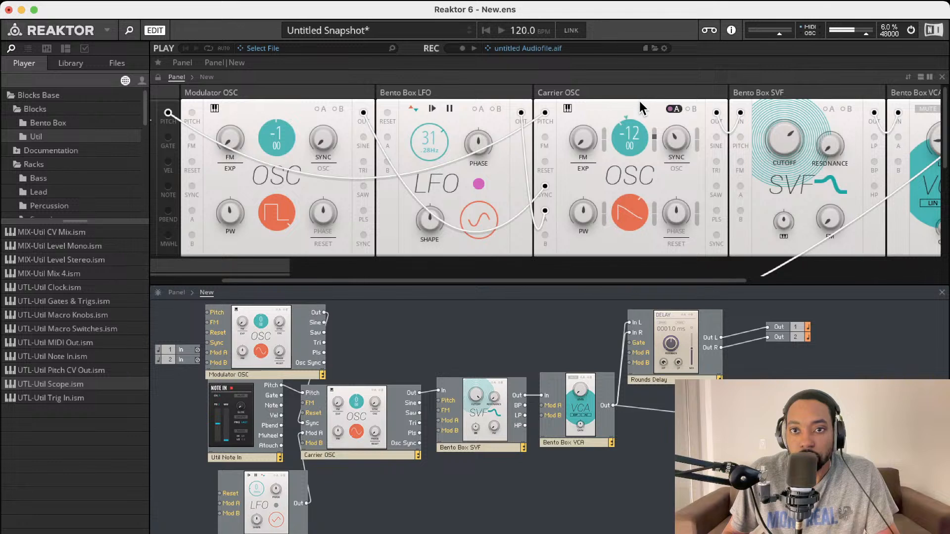
click(629, 214)
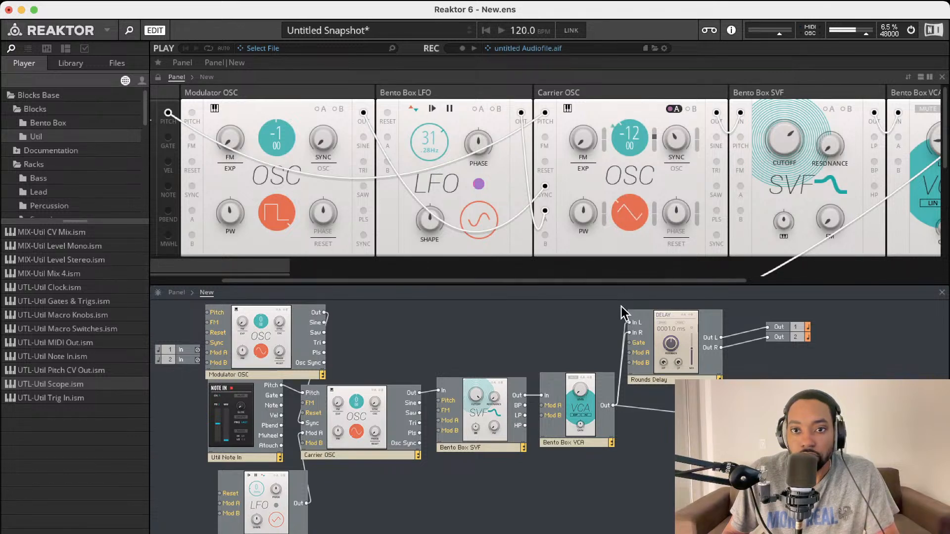
drag(656, 144, 690, 74)
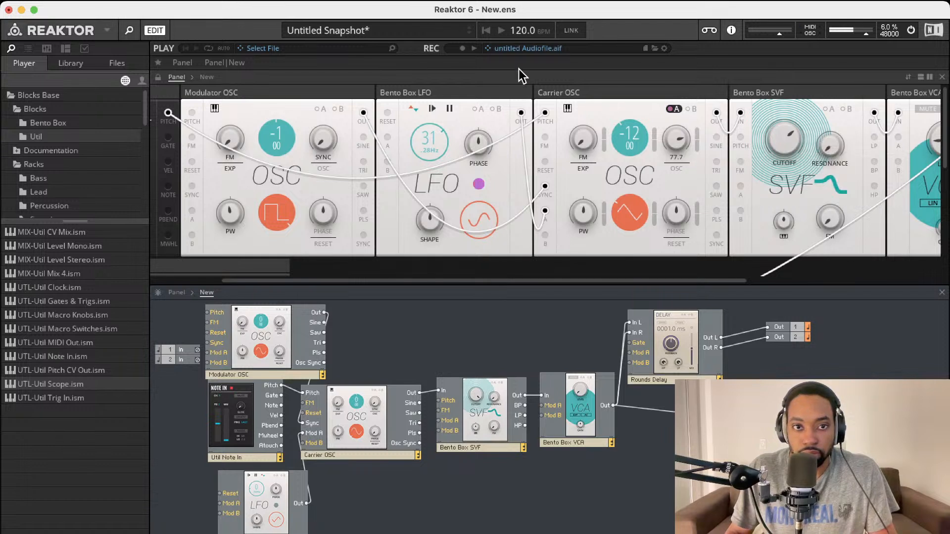
drag(435, 151, 432, 140)
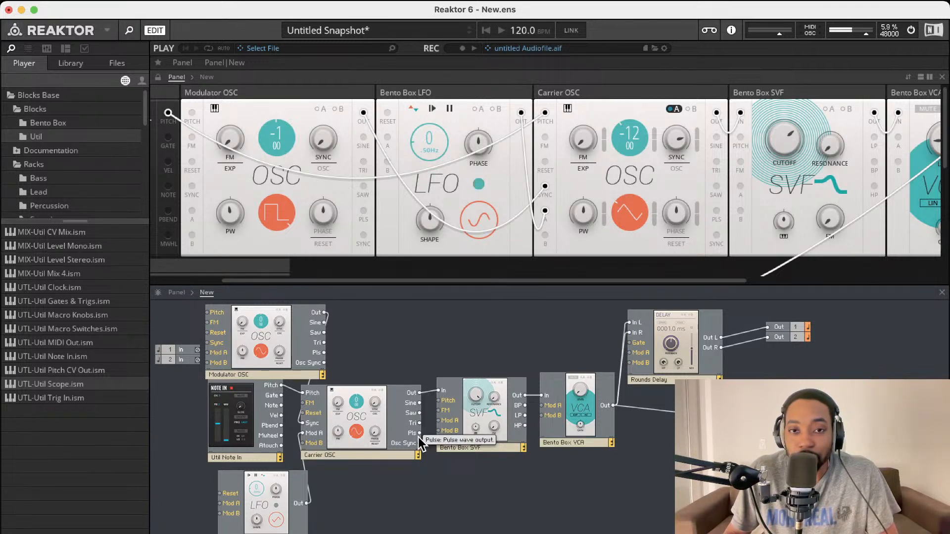
- Add a Bento ADSR Envelope block from the Bento Box collection
scroll(587, 231, right, 10)
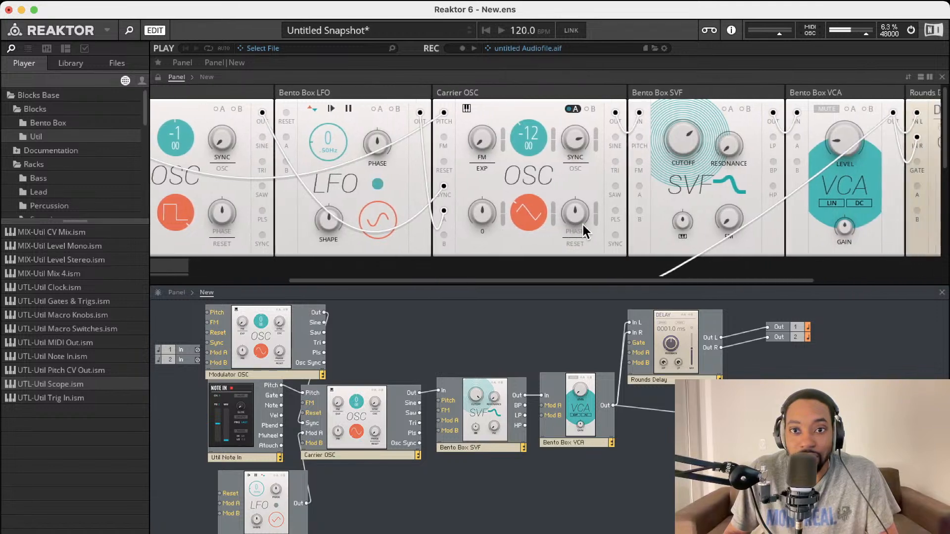
scroll(579, 226, left, 7)
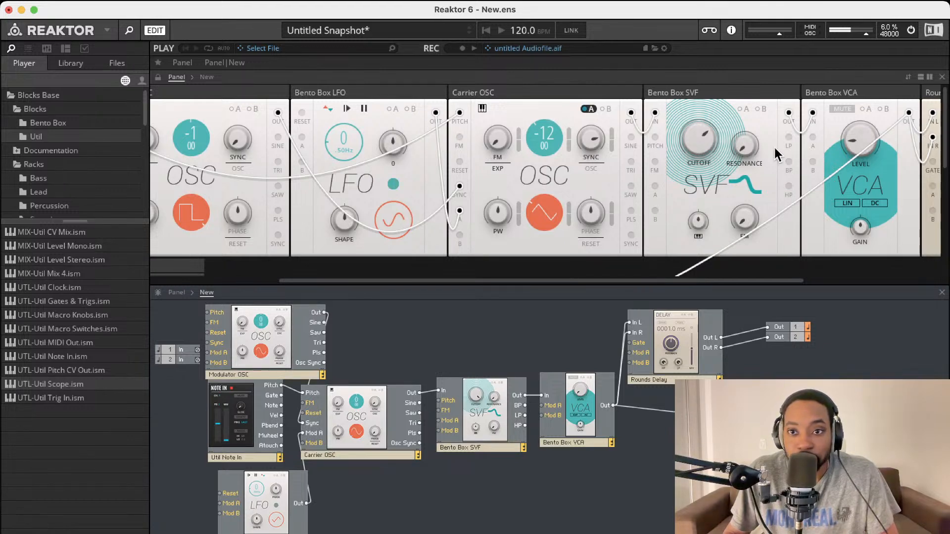
scroll(497, 194, right, 5)
scroll(495, 194, left, 5)
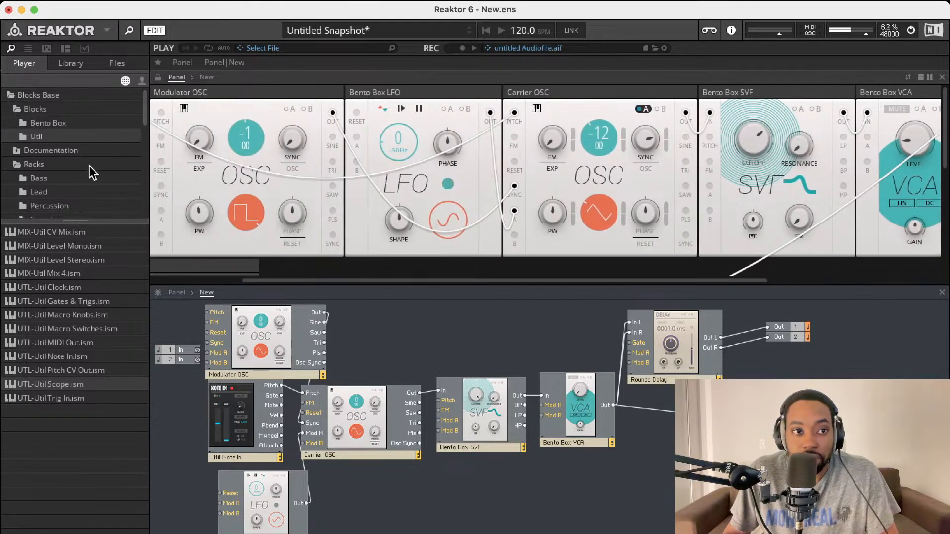
click(58, 122)
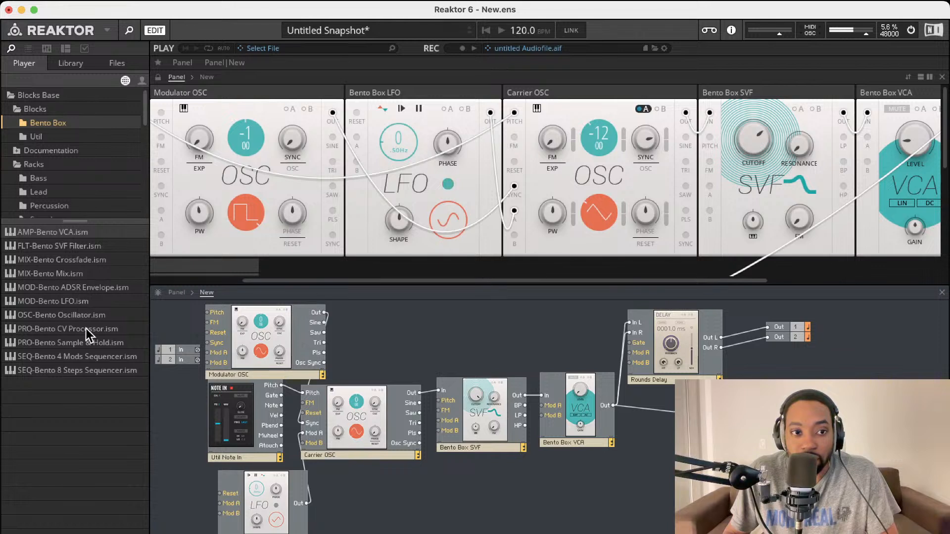
double_click(84, 287)
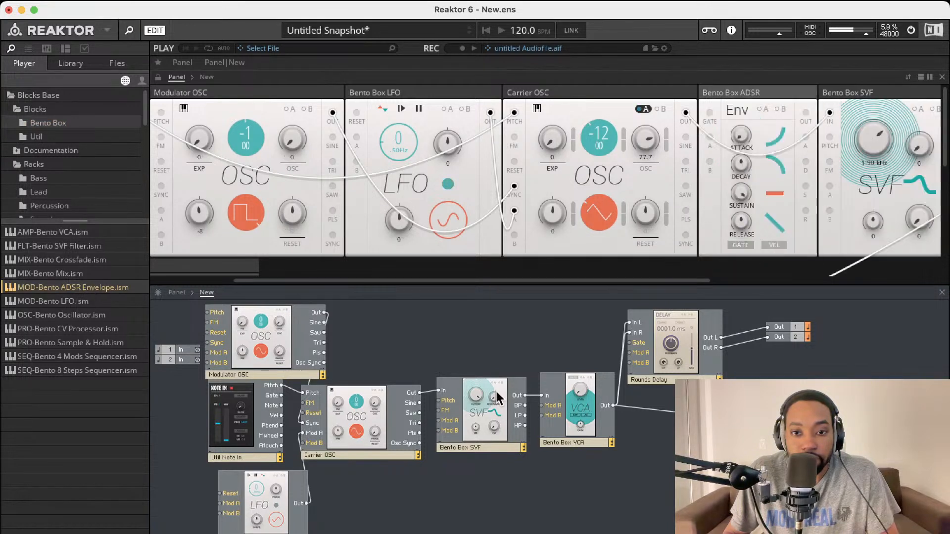
- Connect the Util Note In's Gate to the Bento Box ADSR's Gate, and the envelope's Out to the Bento Box VCA's Mod A
drag(482, 492, 281, 396)
drag(561, 482, 544, 405)
scroll(693, 178, right, 5)
scroll(695, 178, right, 3)
mouse_move(462, 124)
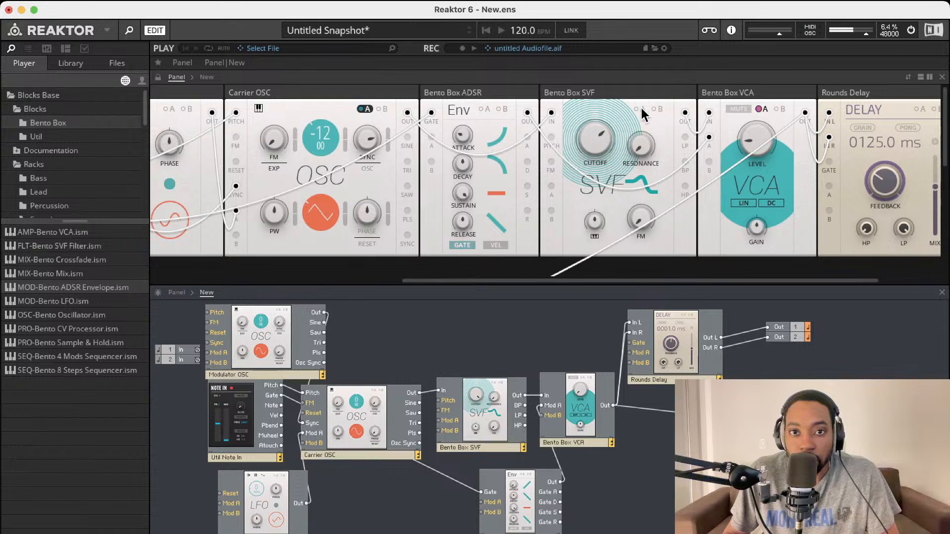
- Modulate the Bento Box VCA's level from input A with its base level at minimum, and reduce the master output level
click(766, 108)
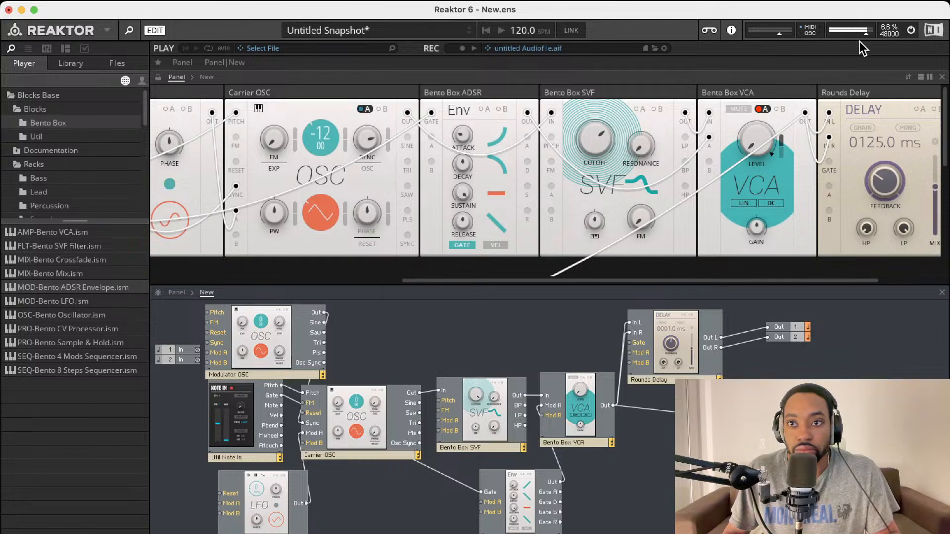
drag(865, 35, 857, 36)
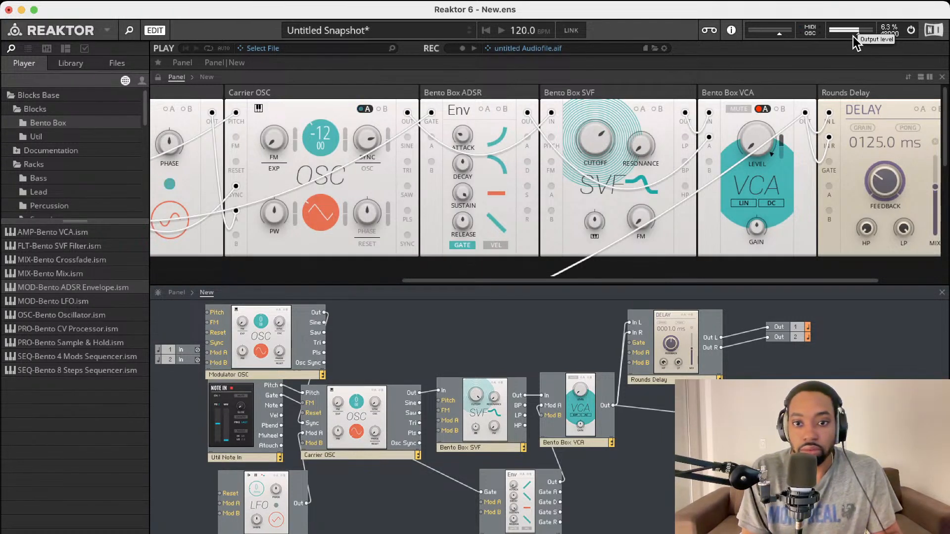
drag(854, 36, 870, 36)
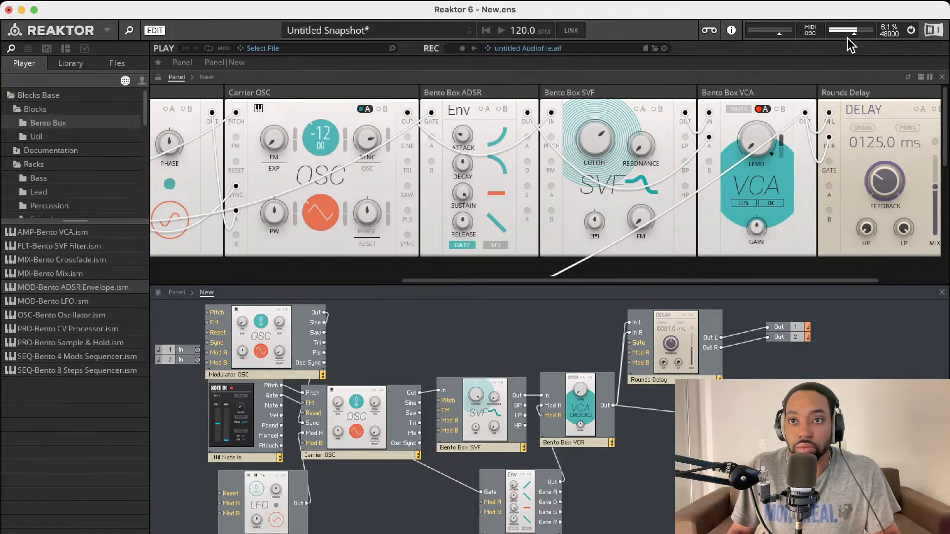
drag(848, 38, 849, 41)
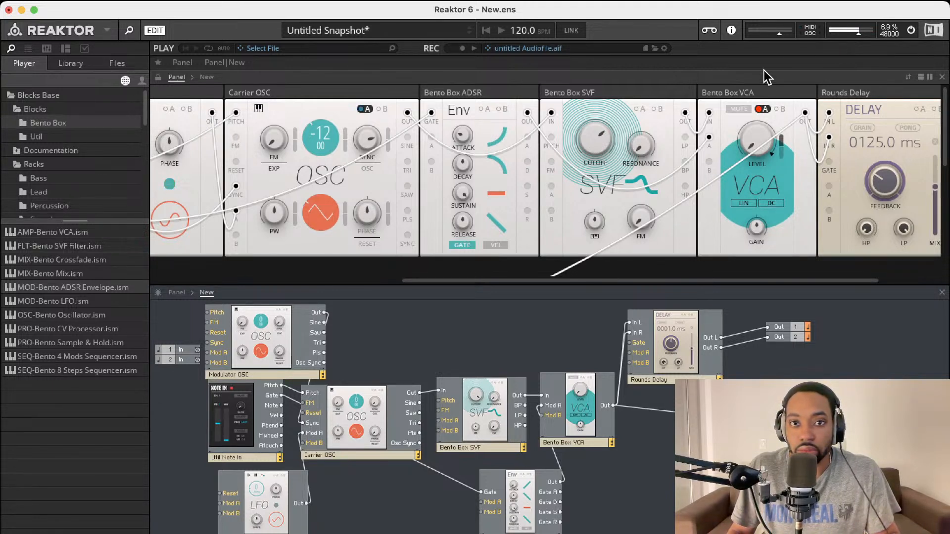
- Adjust the Bento Box SVF's cutoff and the decay and sustain of the Bento Box ADSR
drag(600, 80, 600, 65)
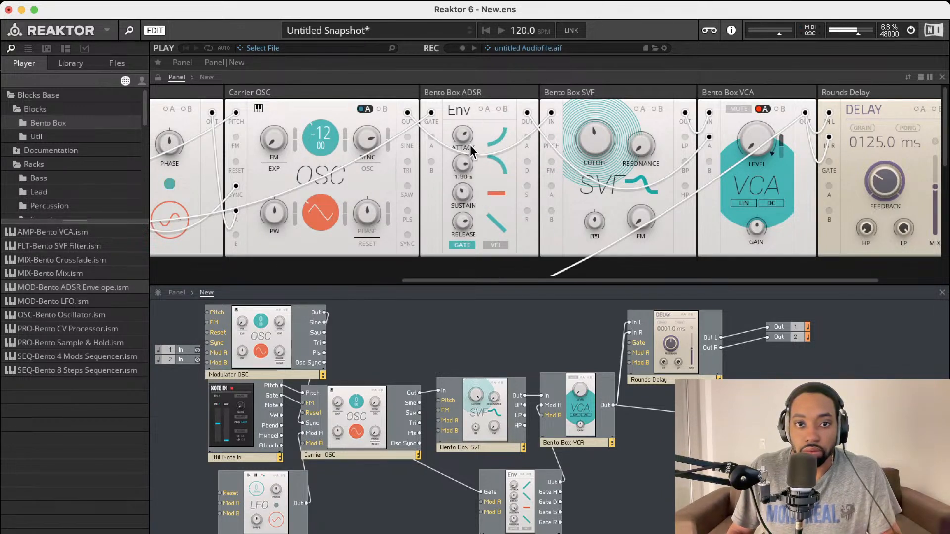
drag(470, 165, 475, 191)
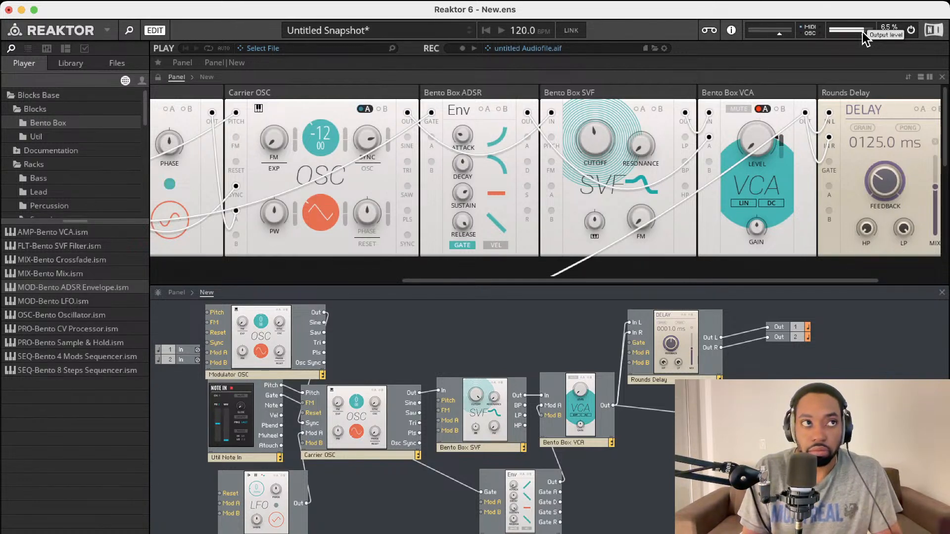
- Turn the master output level all the way down and move the Util Scope block up in the structure view
drag(863, 37, 830, 20)
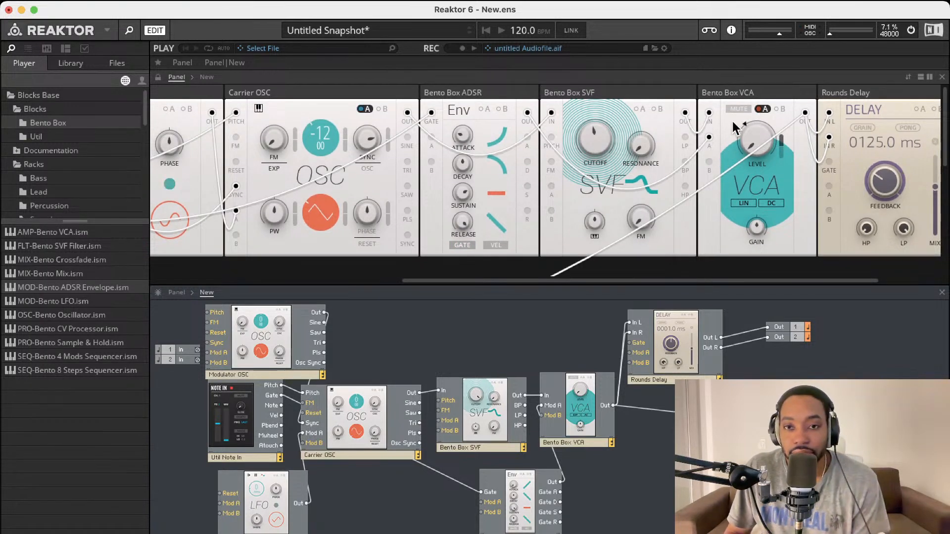
scroll(742, 128, down, 1)
drag(849, 406, 850, 362)
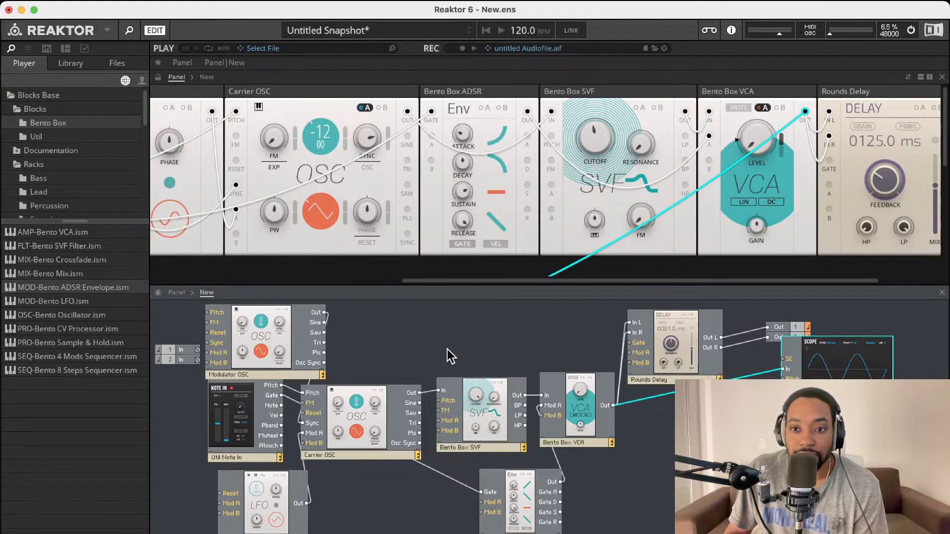
- Raise the Bento Box VCA's level to 8.5
scroll(764, 218, left, 1)
click(755, 119)
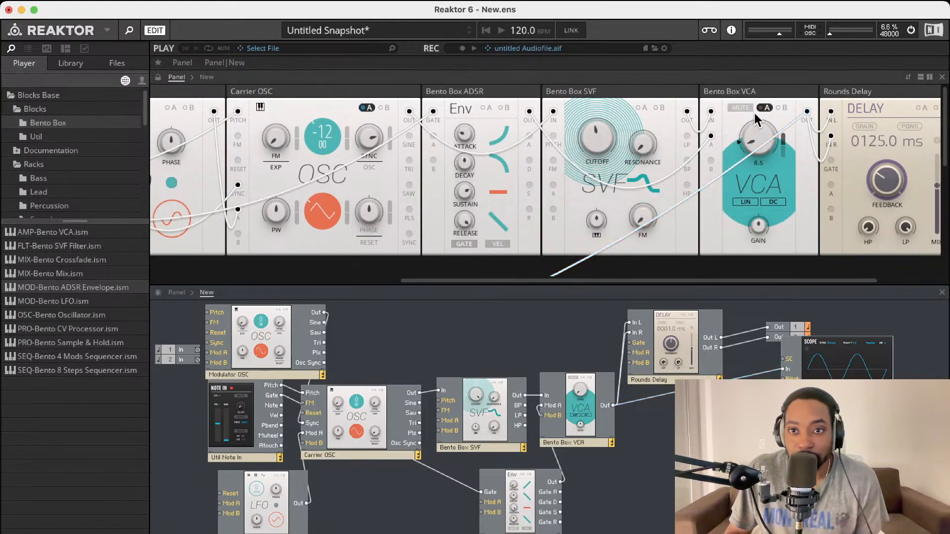